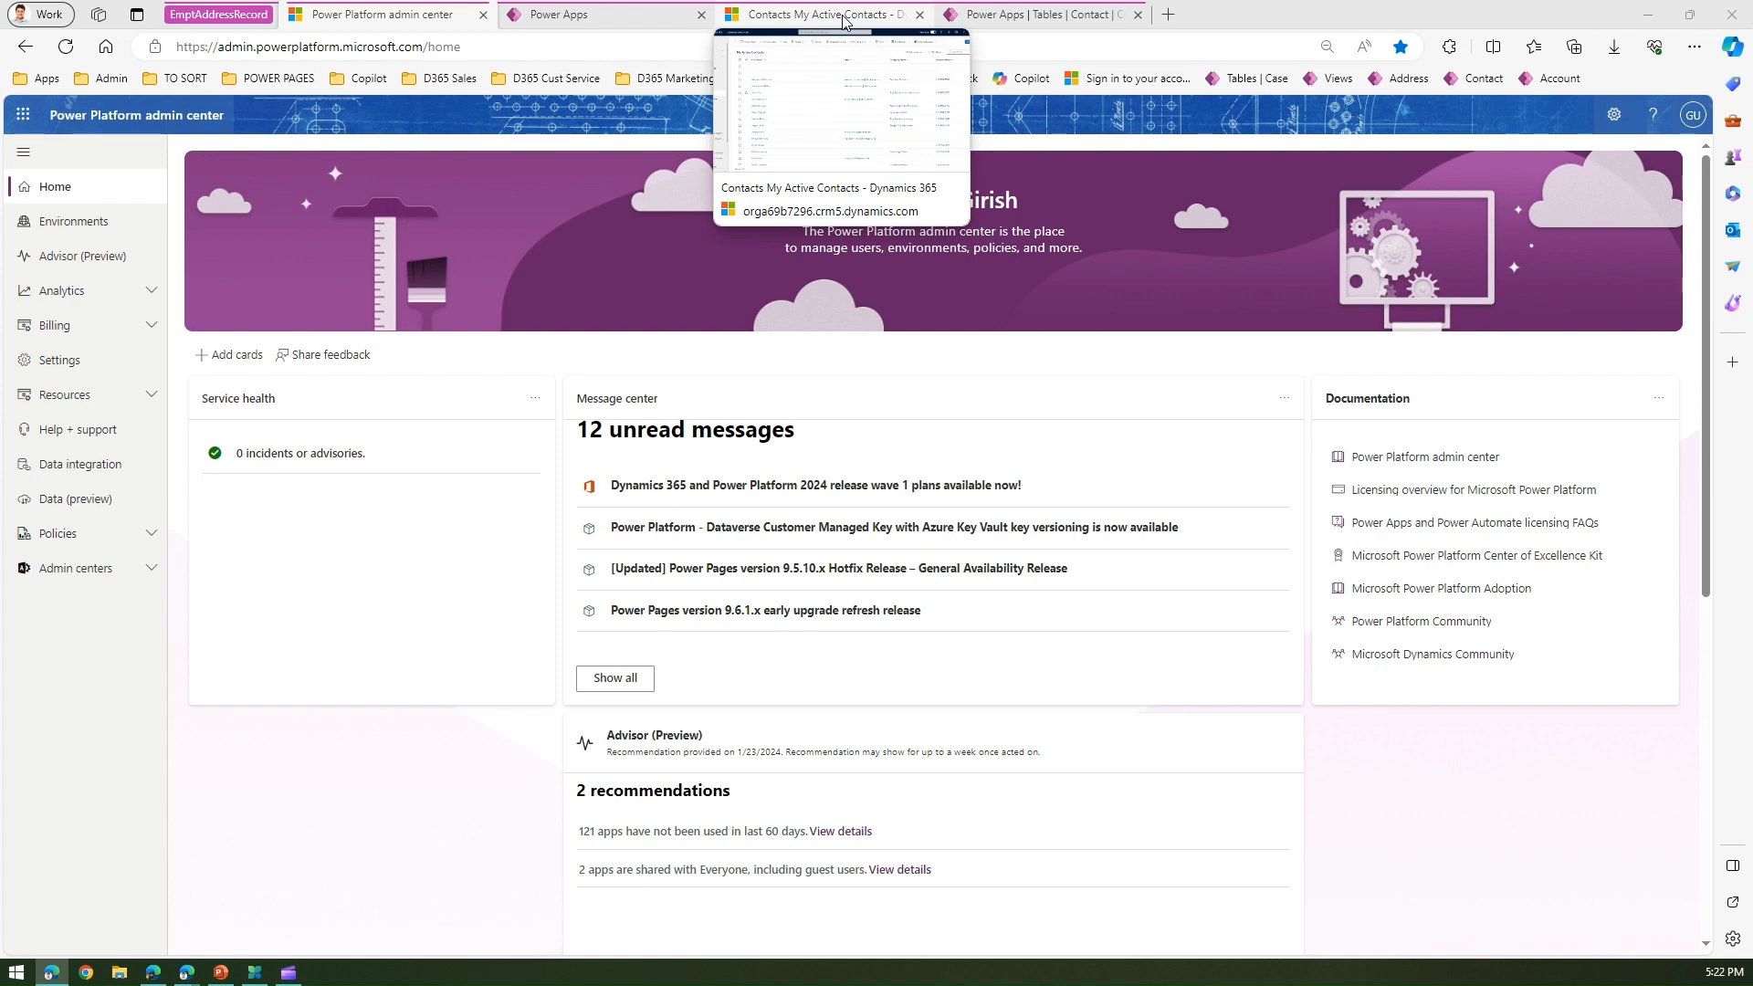
Step: Review the address columns of the Contact table in Power Apps, after viewing the active contacts list in Dynamics 365
left_click(844, 18)
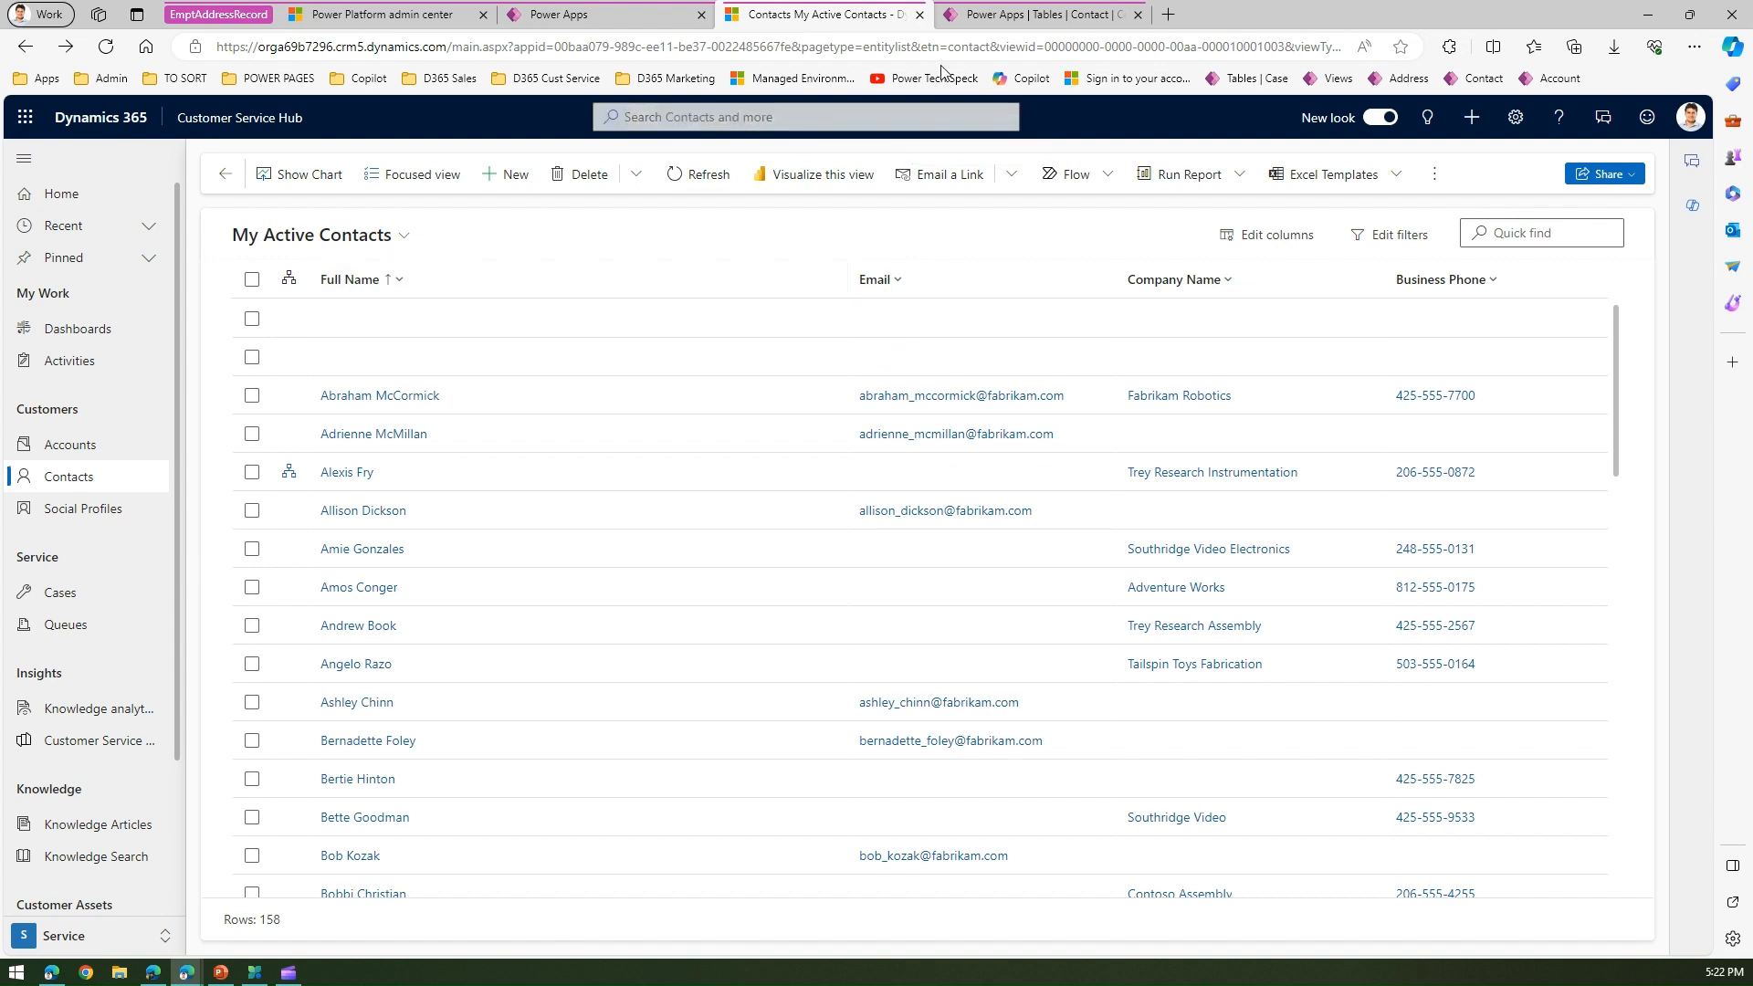
left_click(1005, 18)
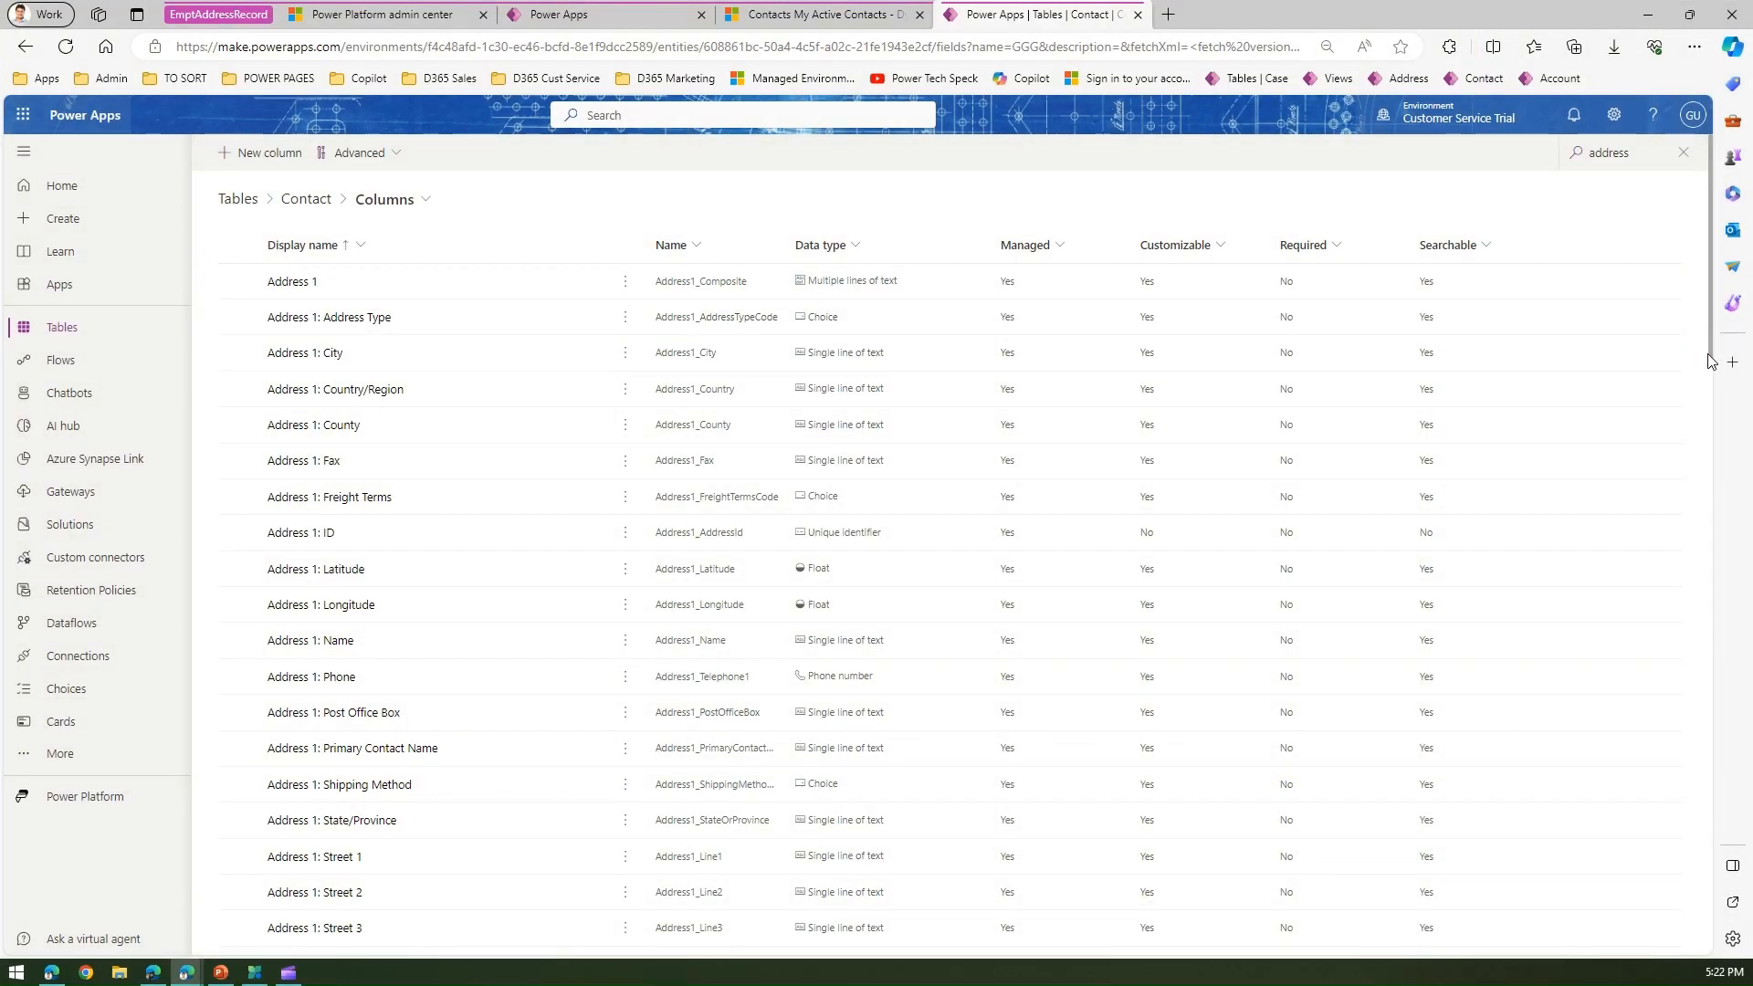
left_click_drag(1710, 361, 1671, 187)
Step: View the existing rows of the Addresses table in Power Apps, returning briefly to the Dynamics 365 contacts list first
left_click(821, 18)
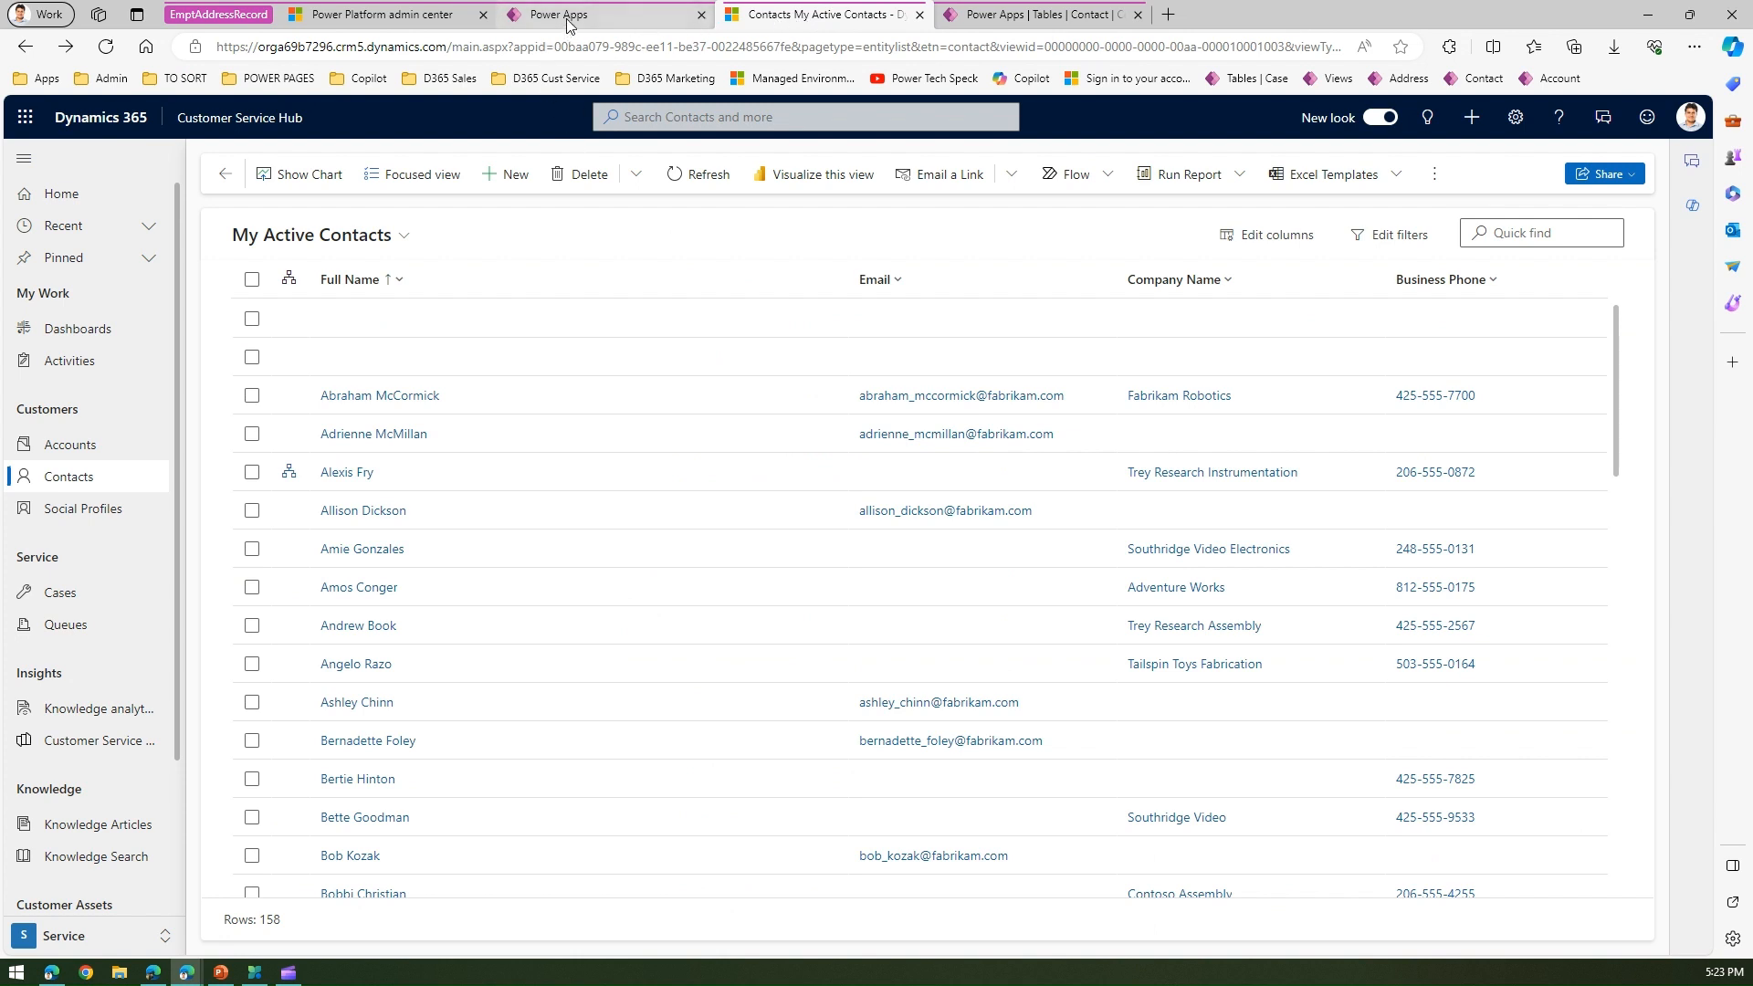
mouse_move(567, 22)
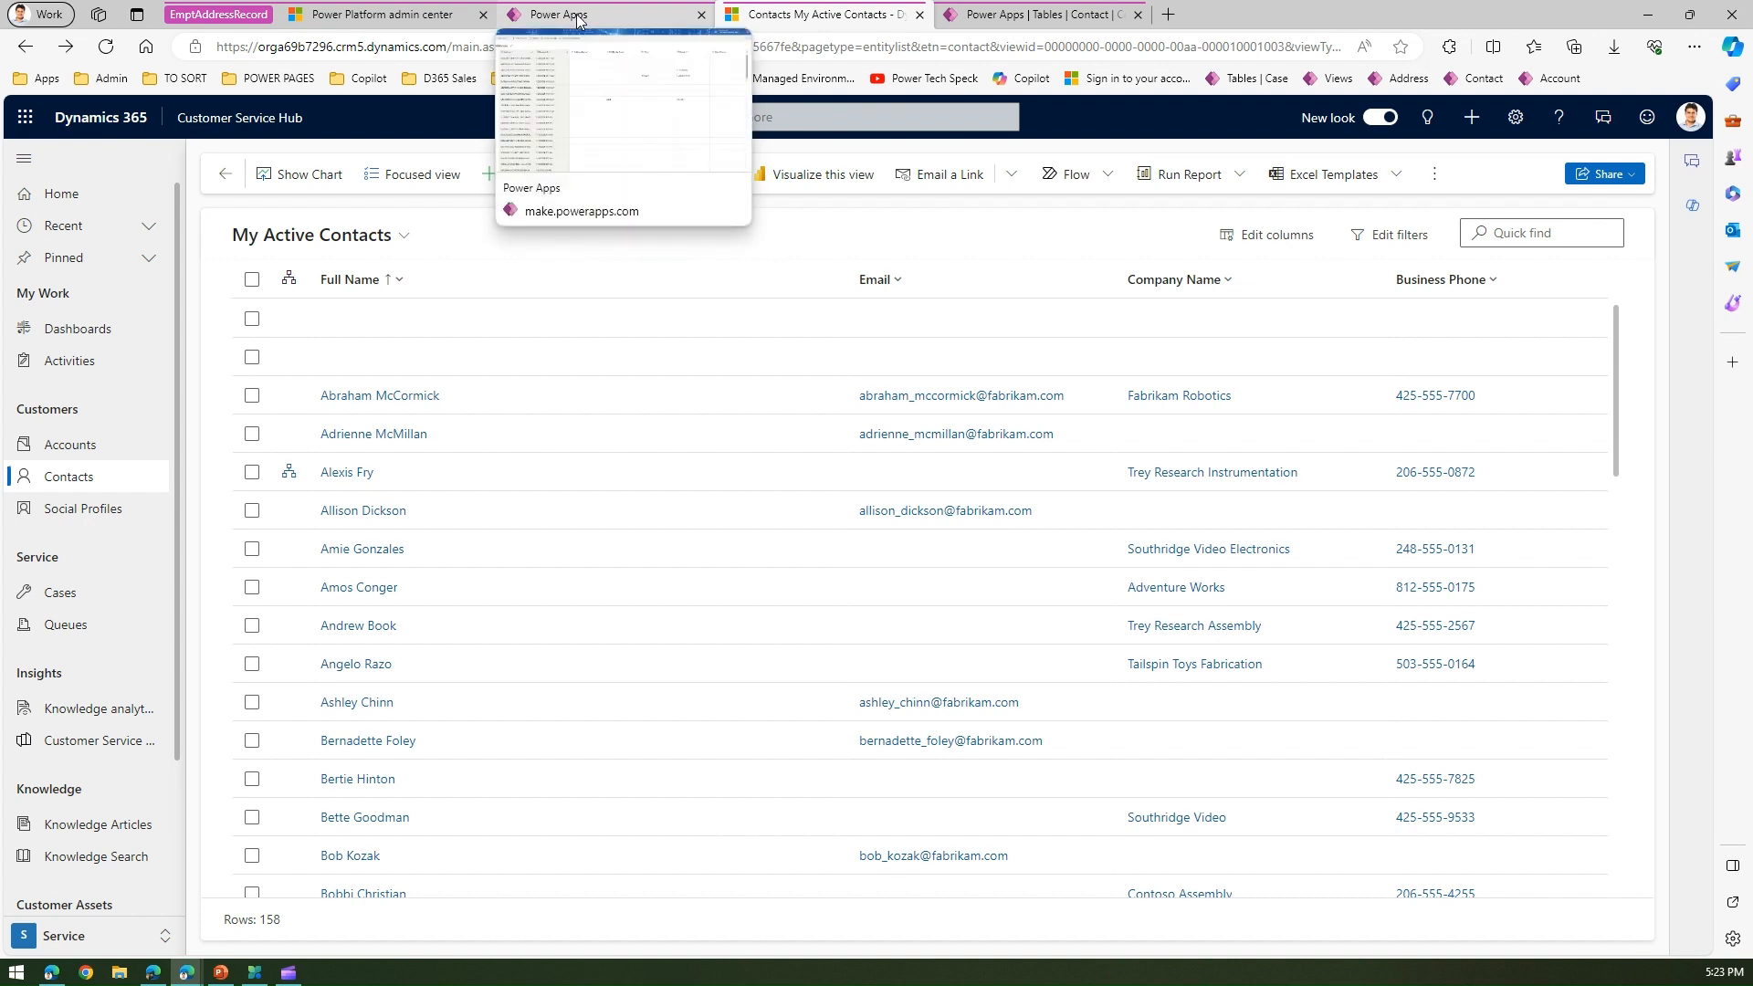
left_click(578, 19)
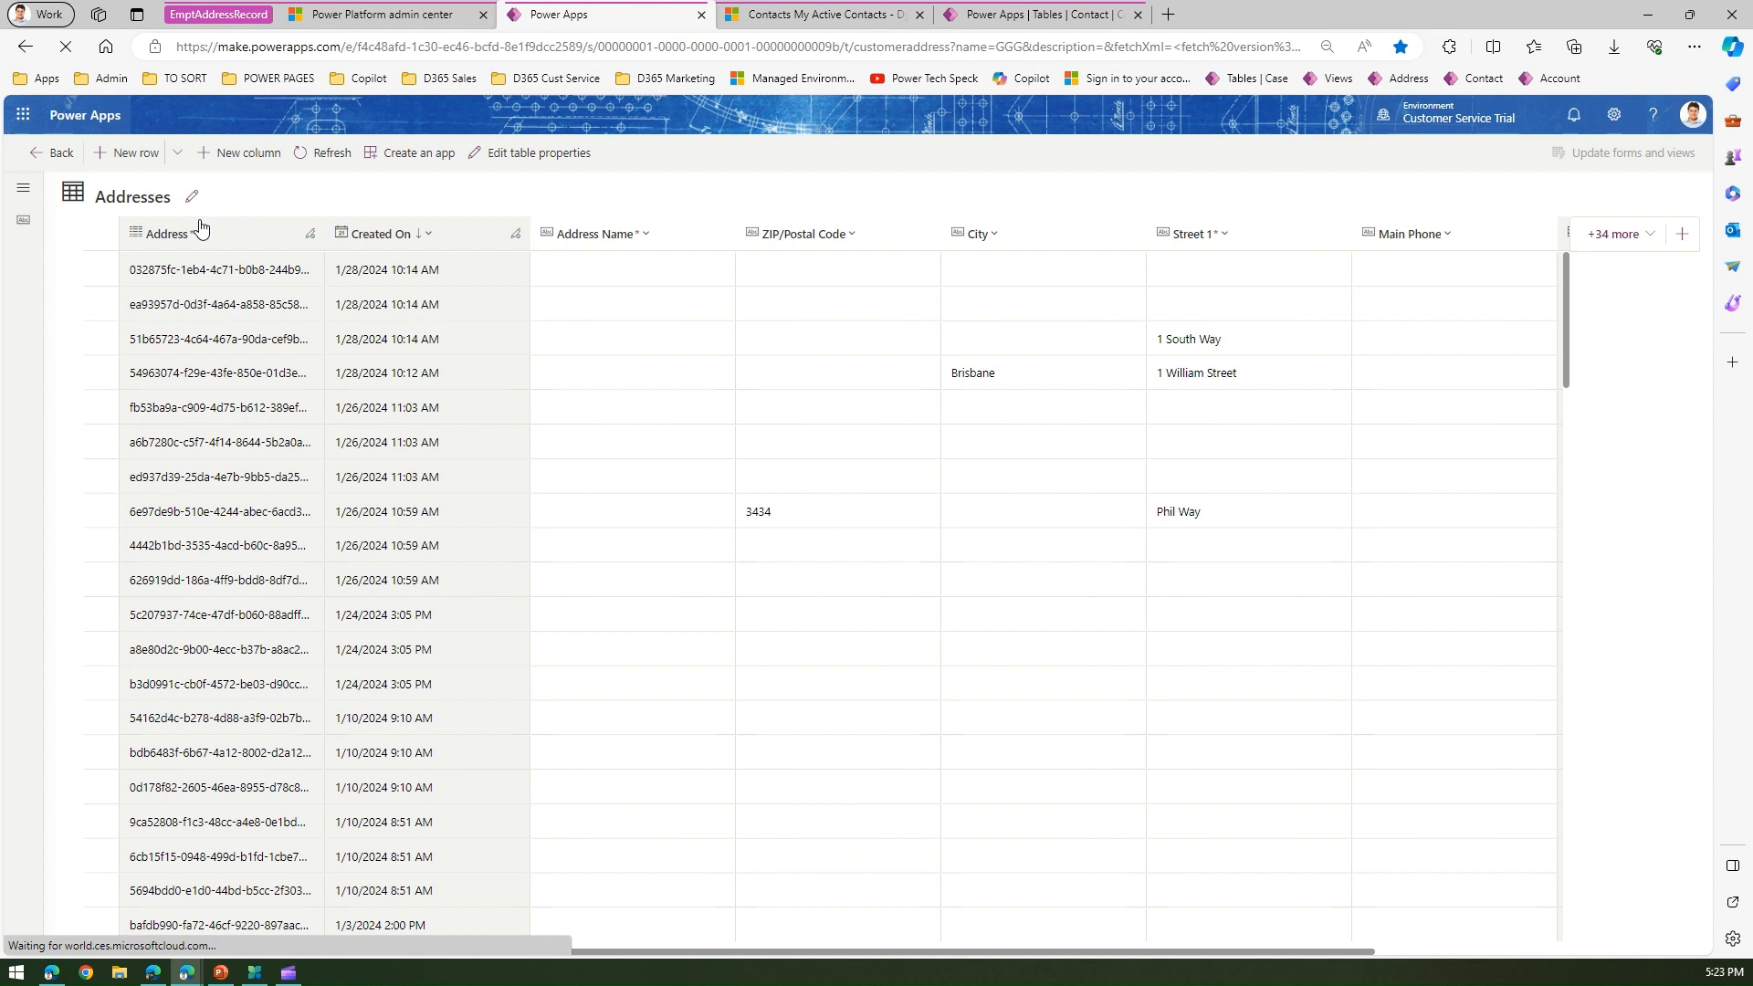
Step: Start a new contact in Dynamics 365 Customer Service Hub and enter the contact's first and last name
left_click(813, 19)
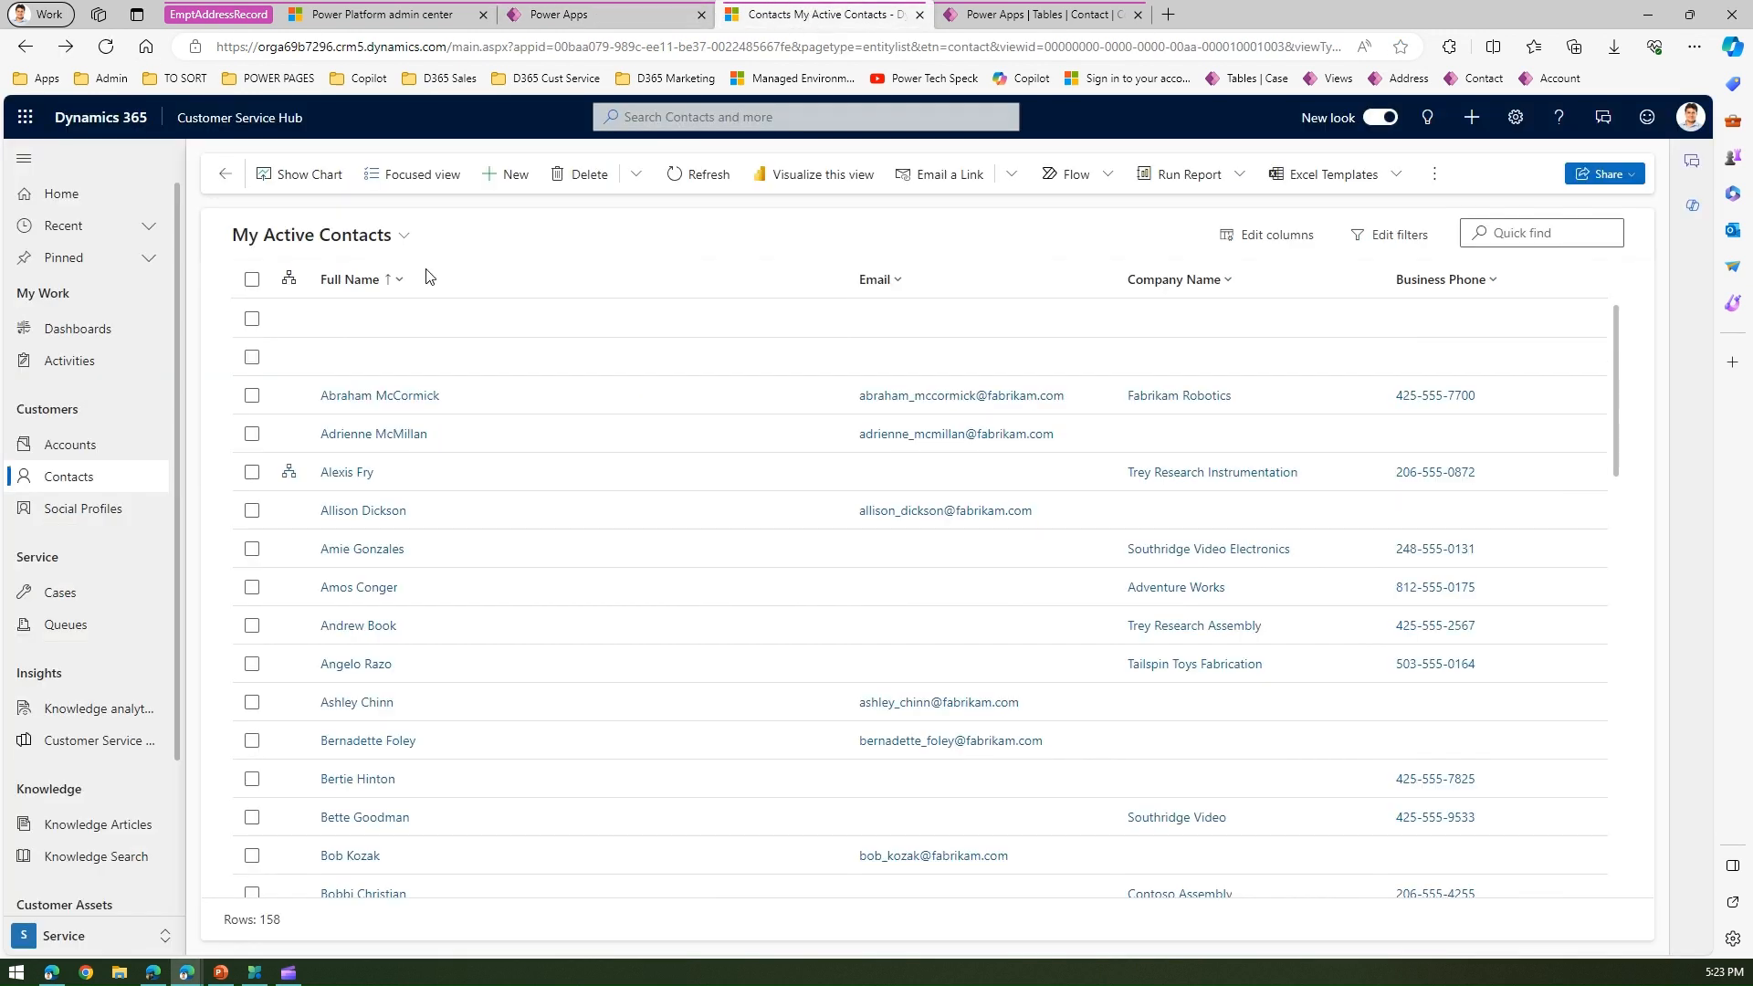
left_click(522, 179)
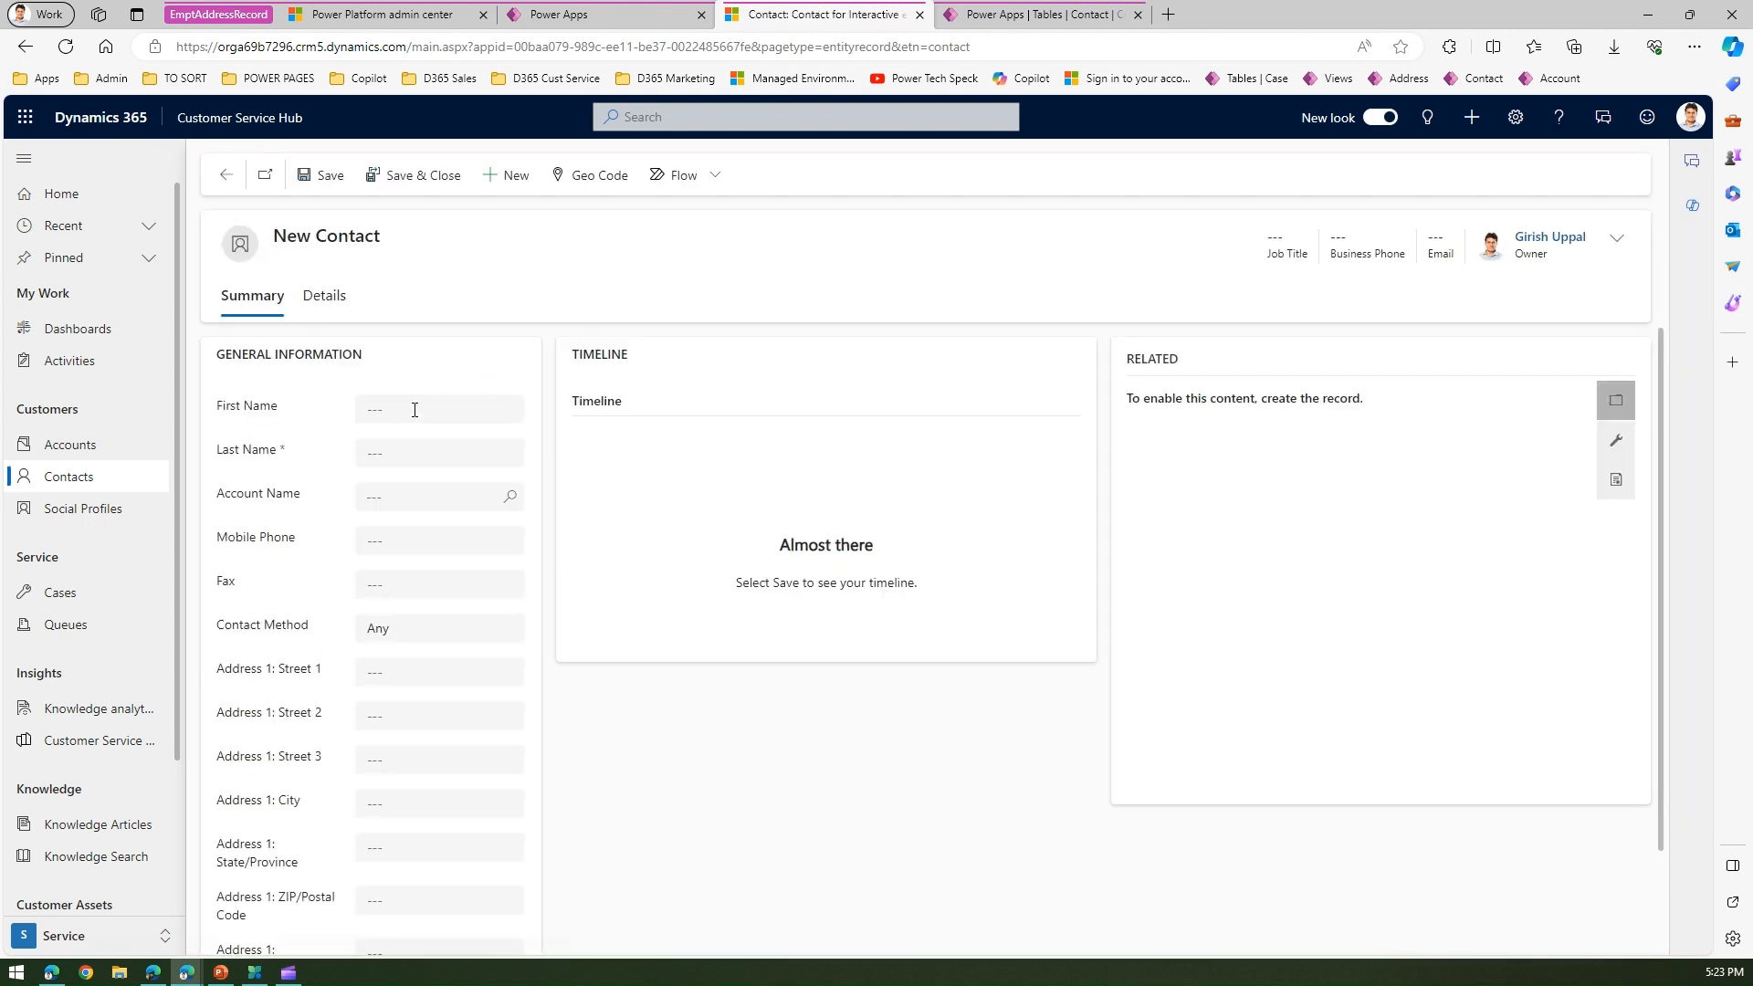
left_click(414, 410)
left_click(420, 453)
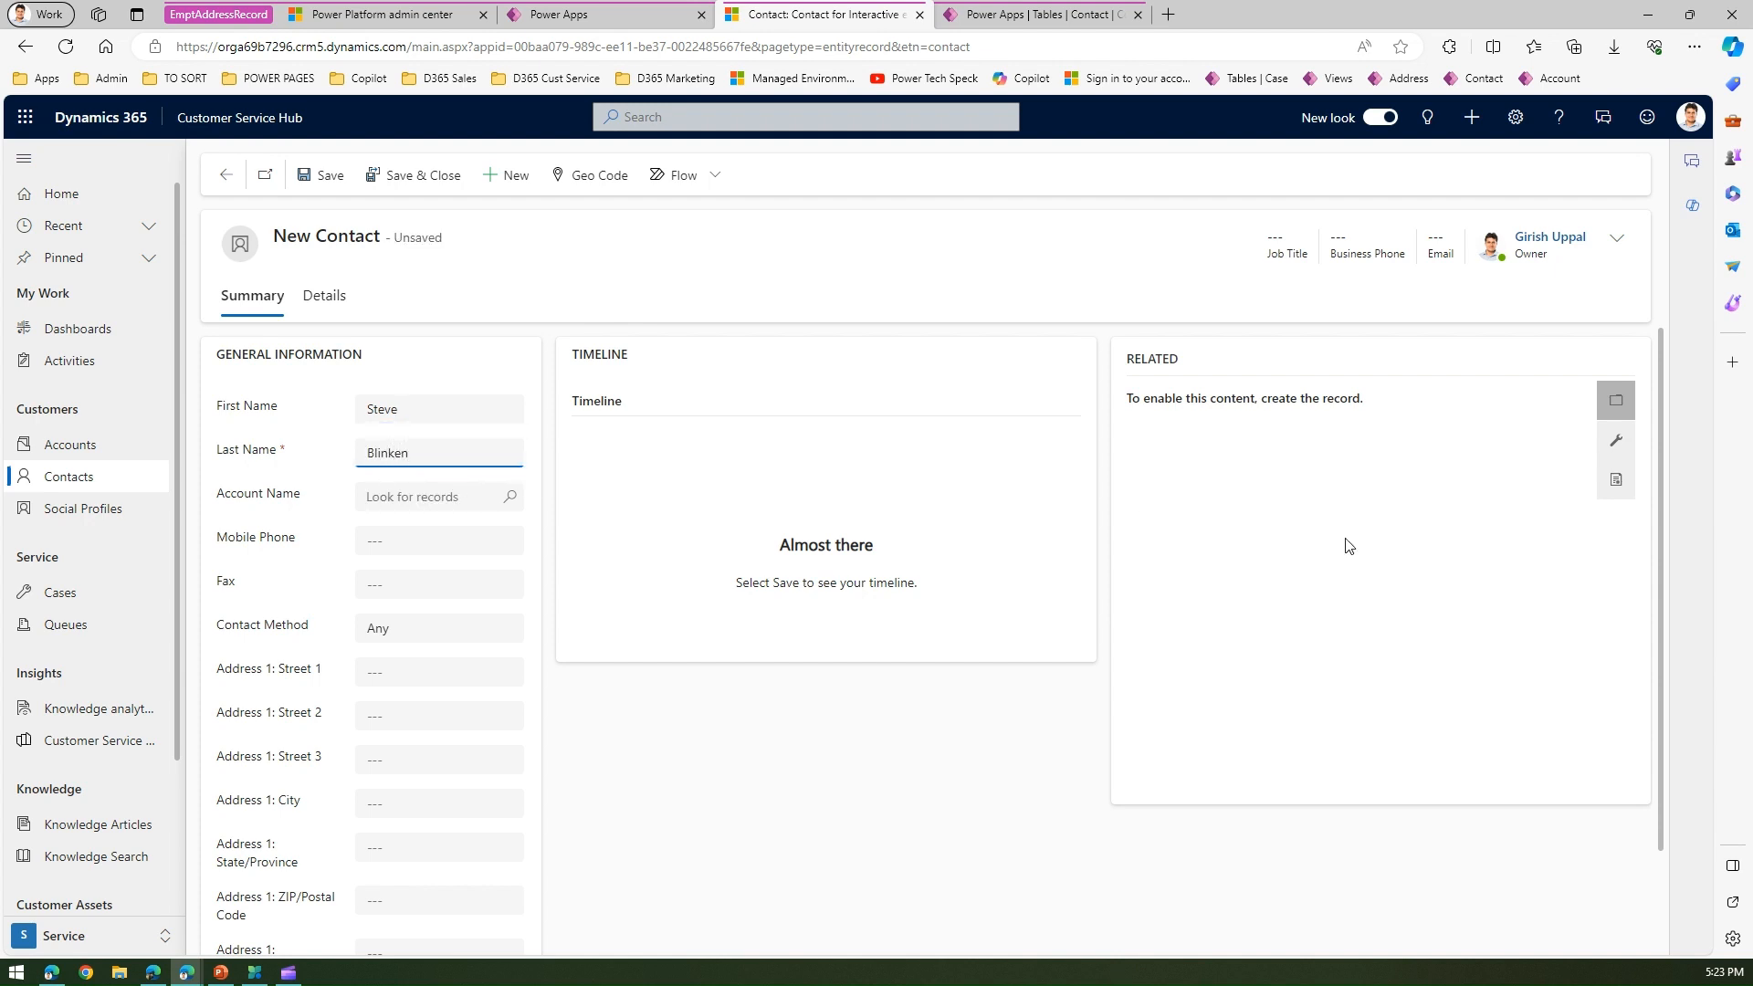
Step: Fill in the new contact's Address 1 street, city, ZIP/postal code and country, and save the record
left_click(393, 672)
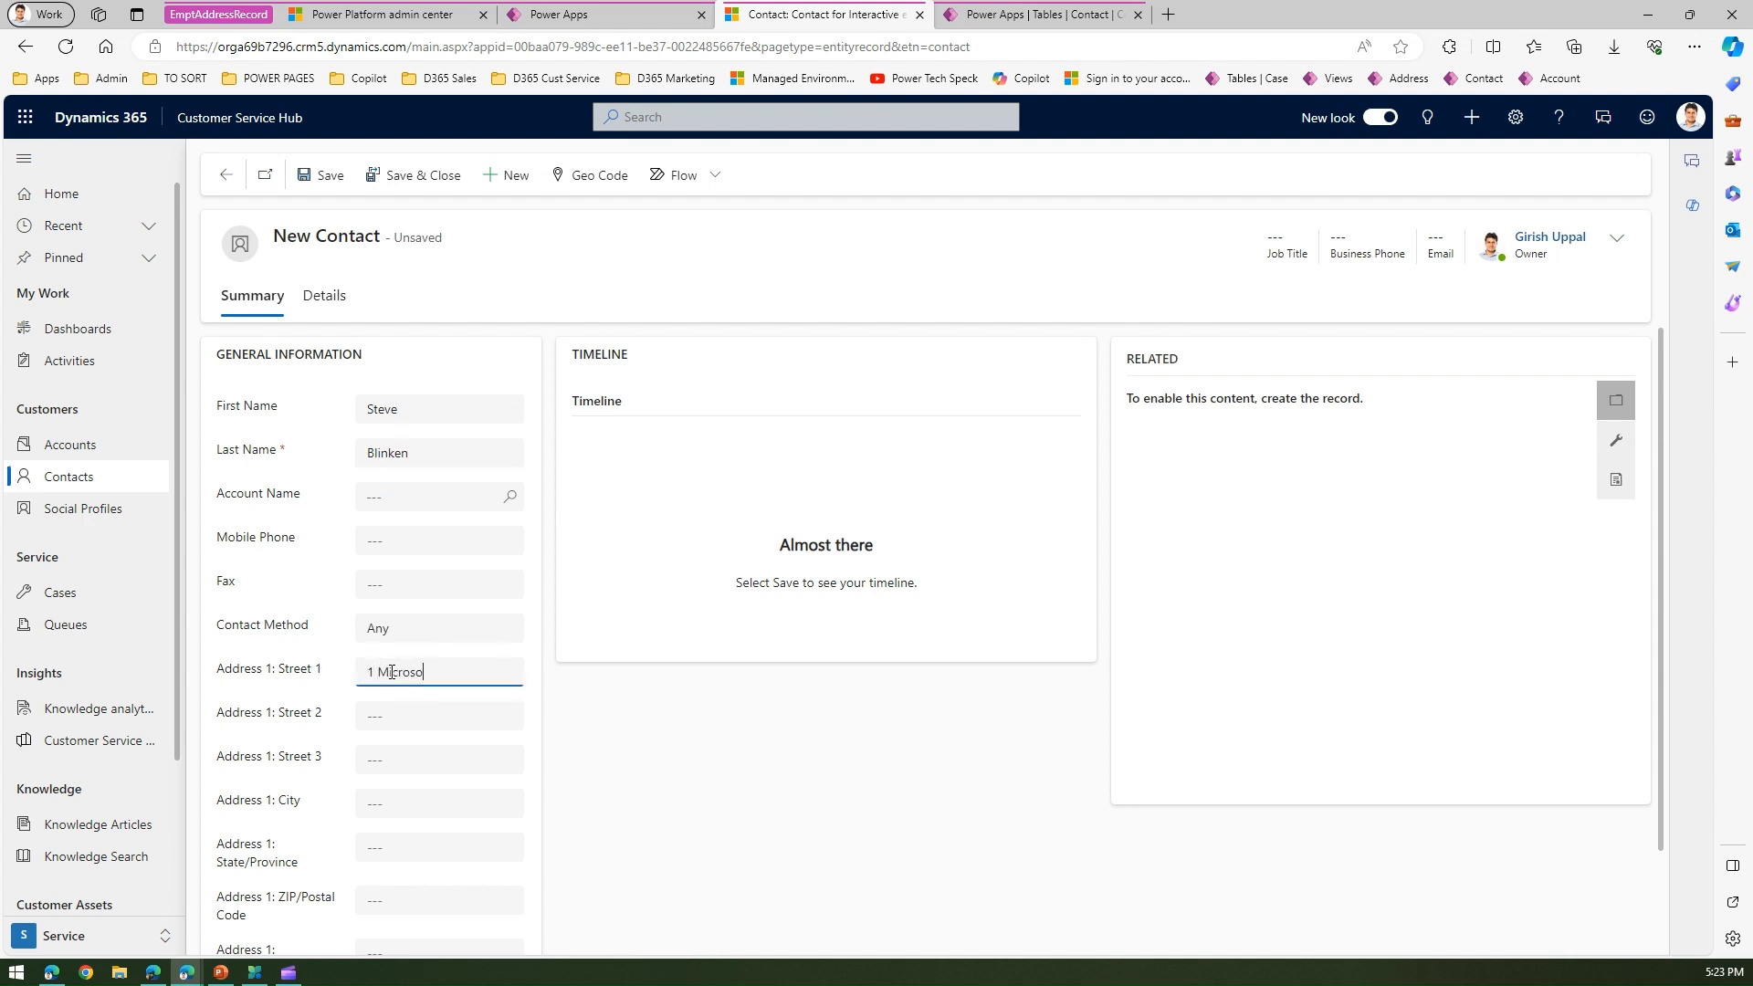
left_click(402, 804)
left_click(393, 895)
type("967")
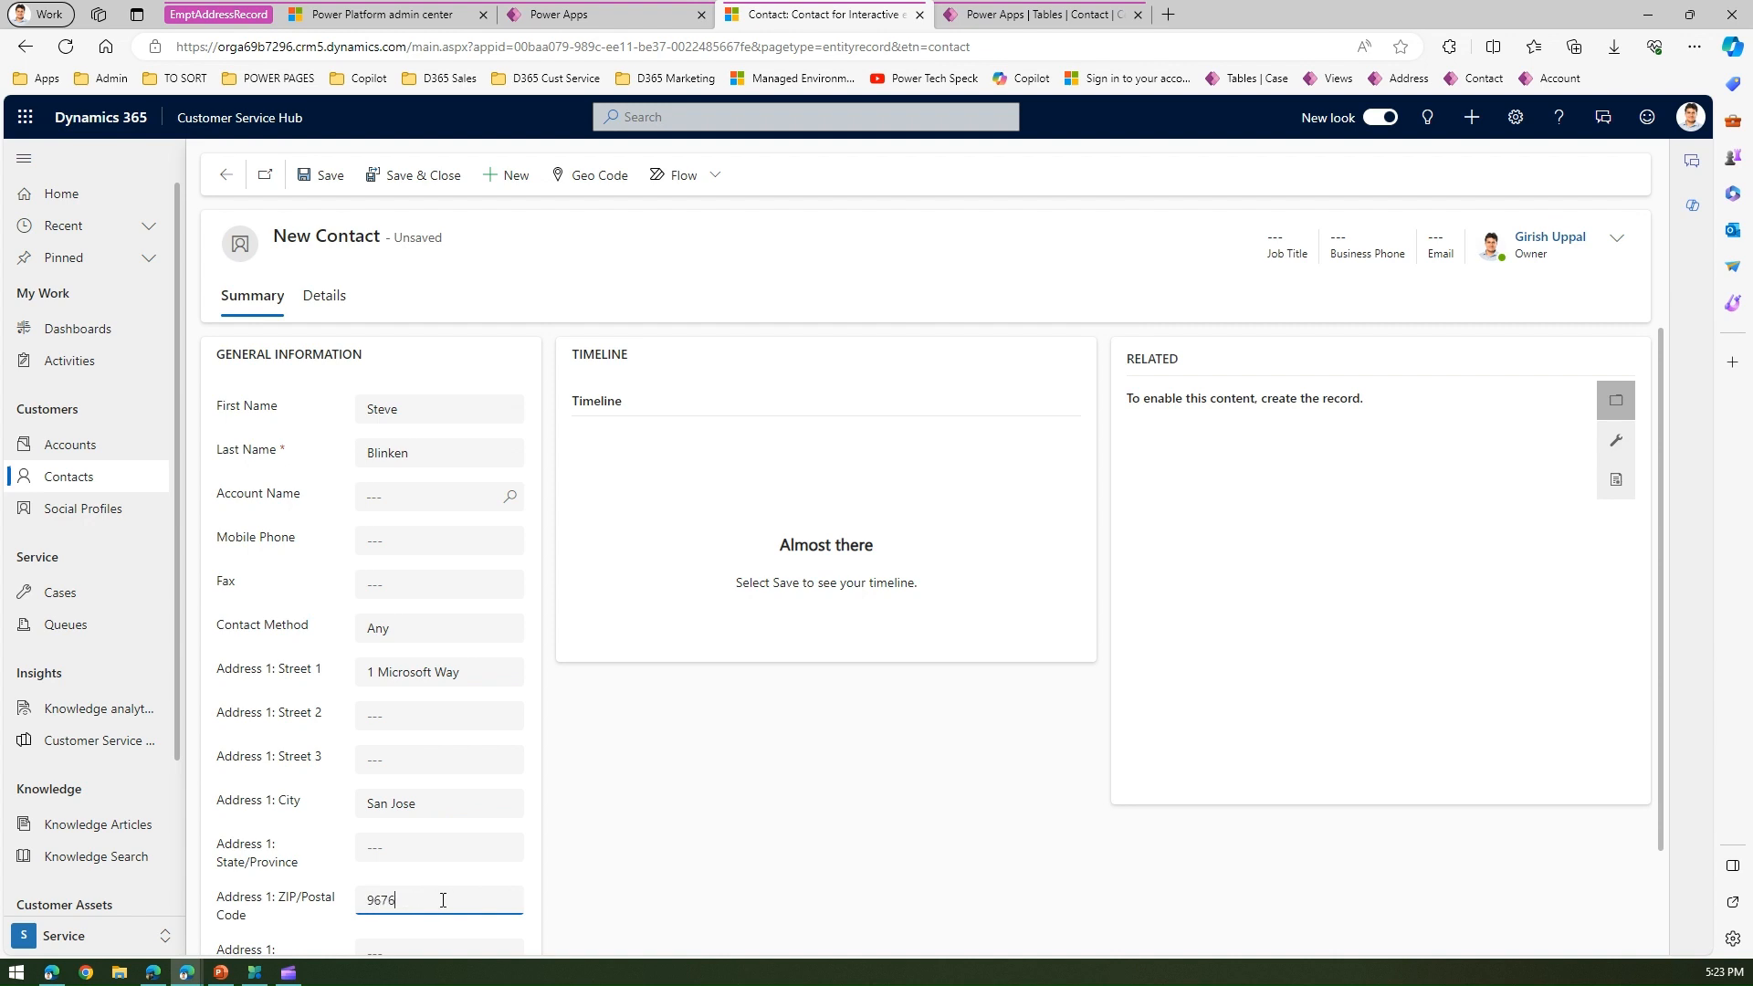
type("655")
left_click_drag(1663, 570, 1674, 678)
left_click(411, 842)
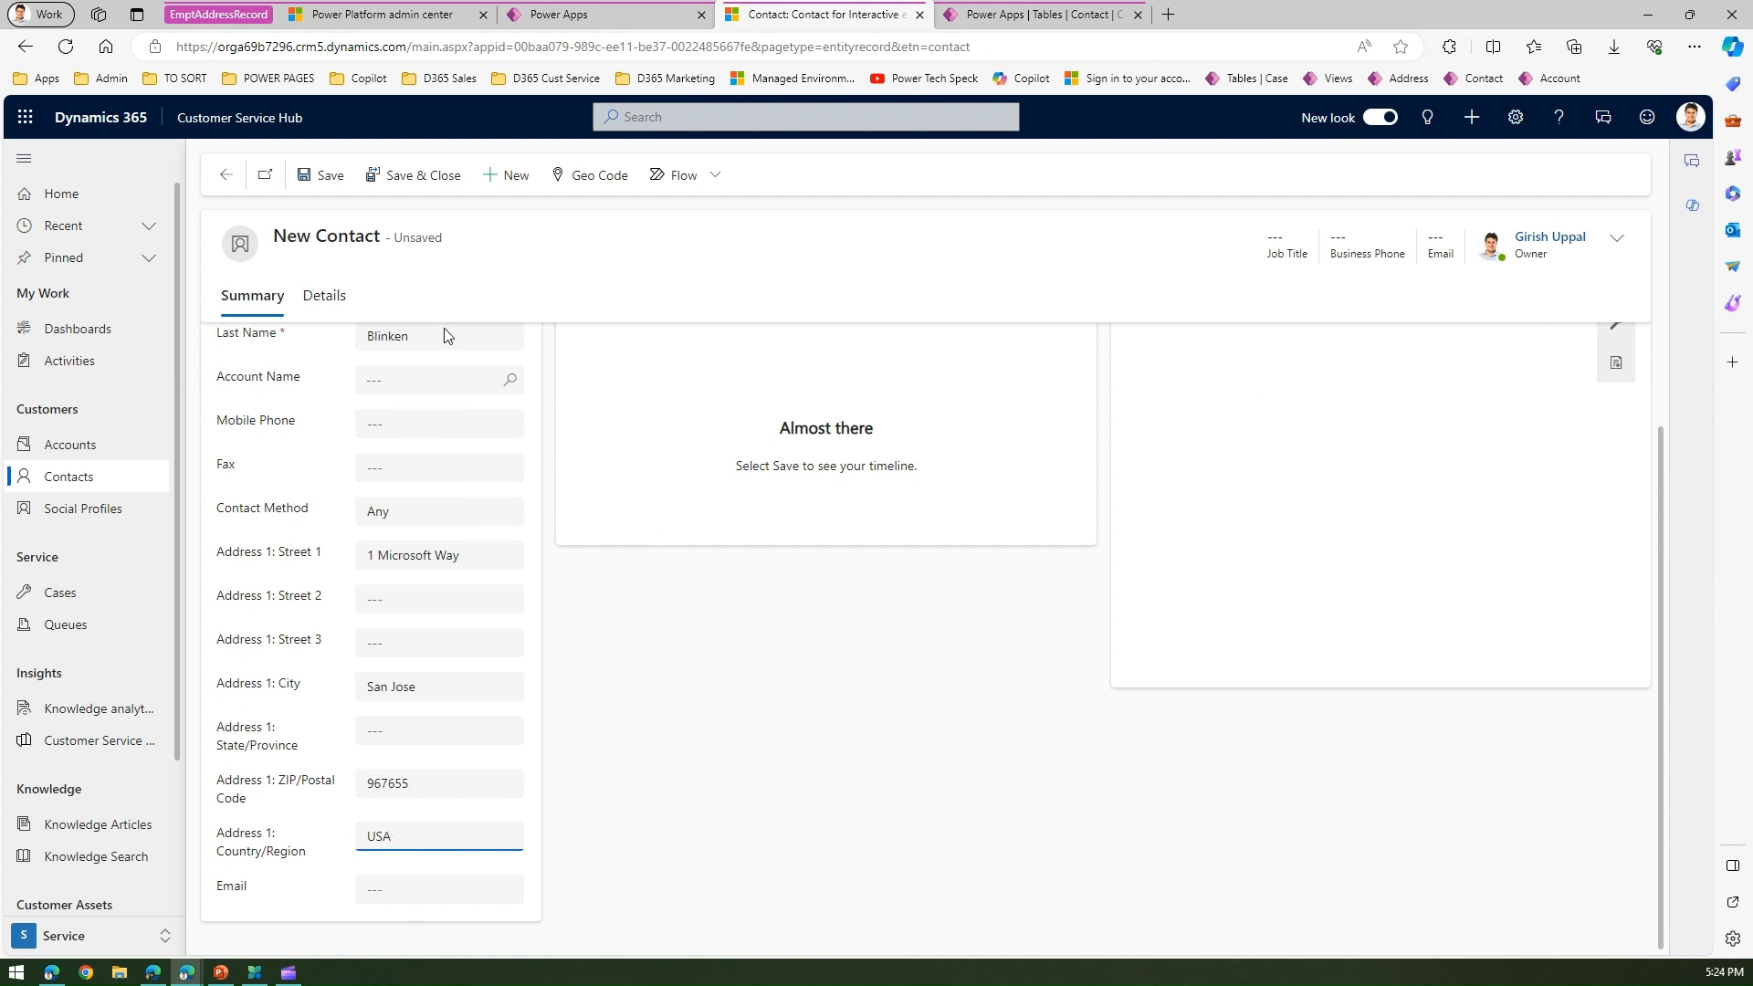
left_click(326, 179)
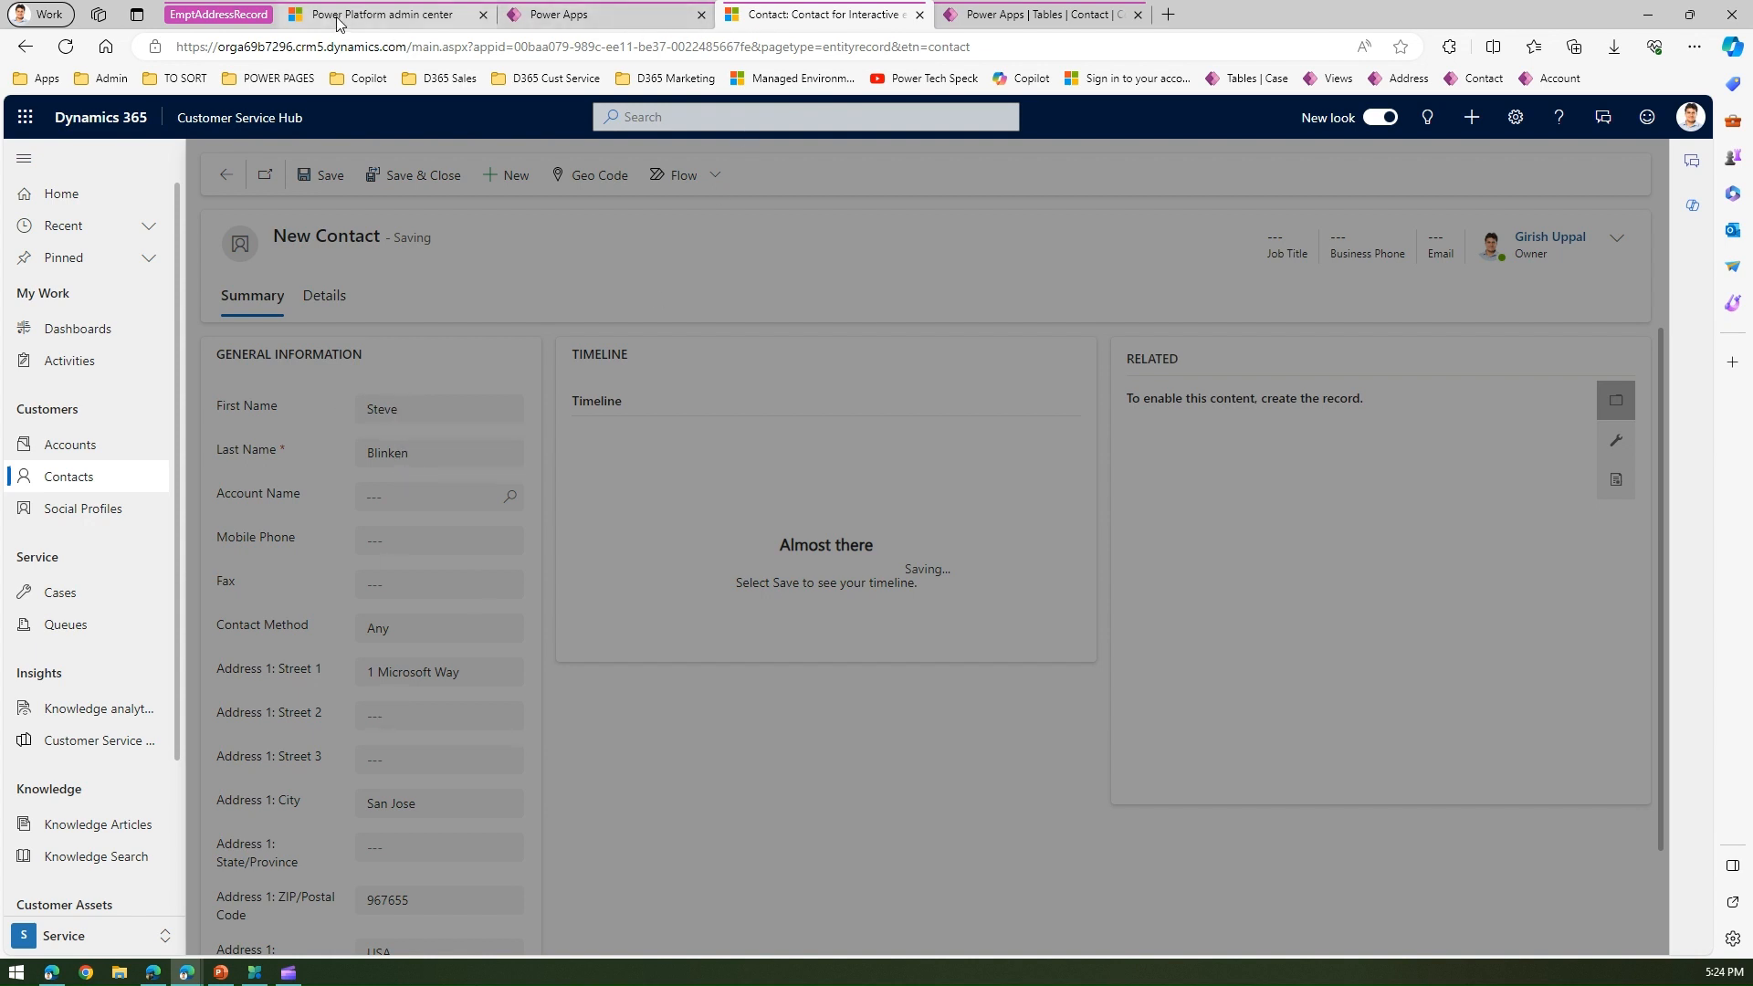
Step: Reload the Addresses table in Power Apps and examine the rows created along with the new contact
left_click(601, 15)
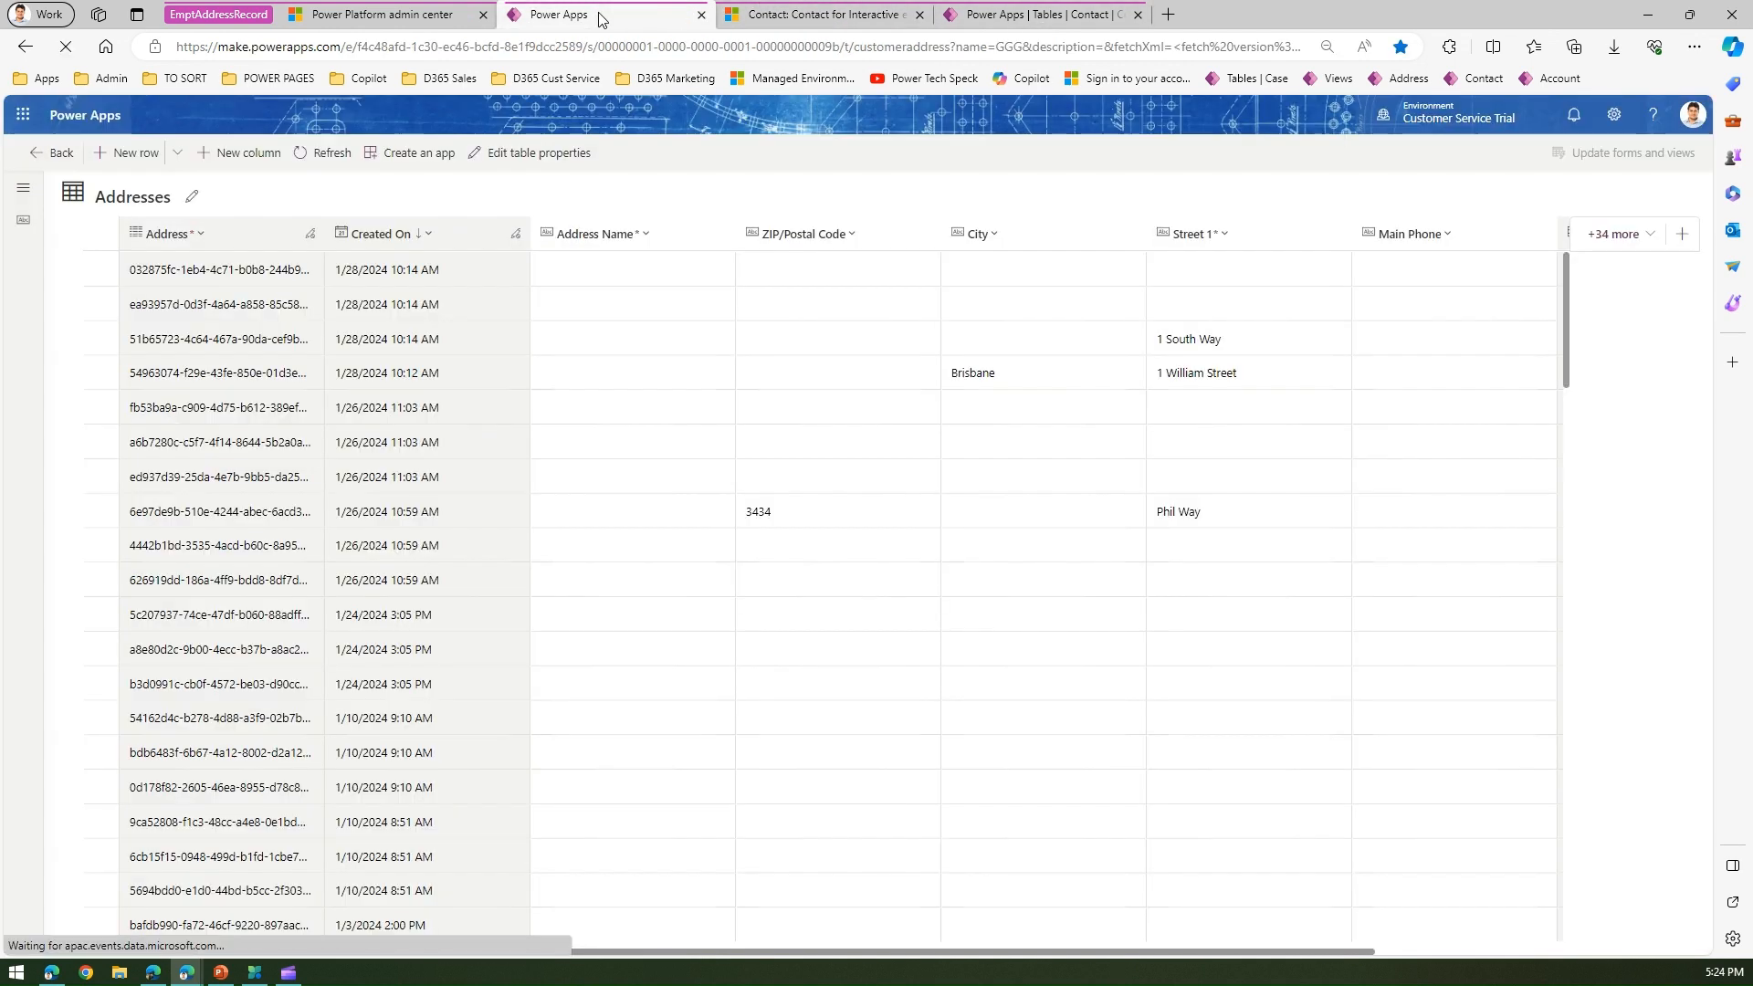
left_click(312, 45)
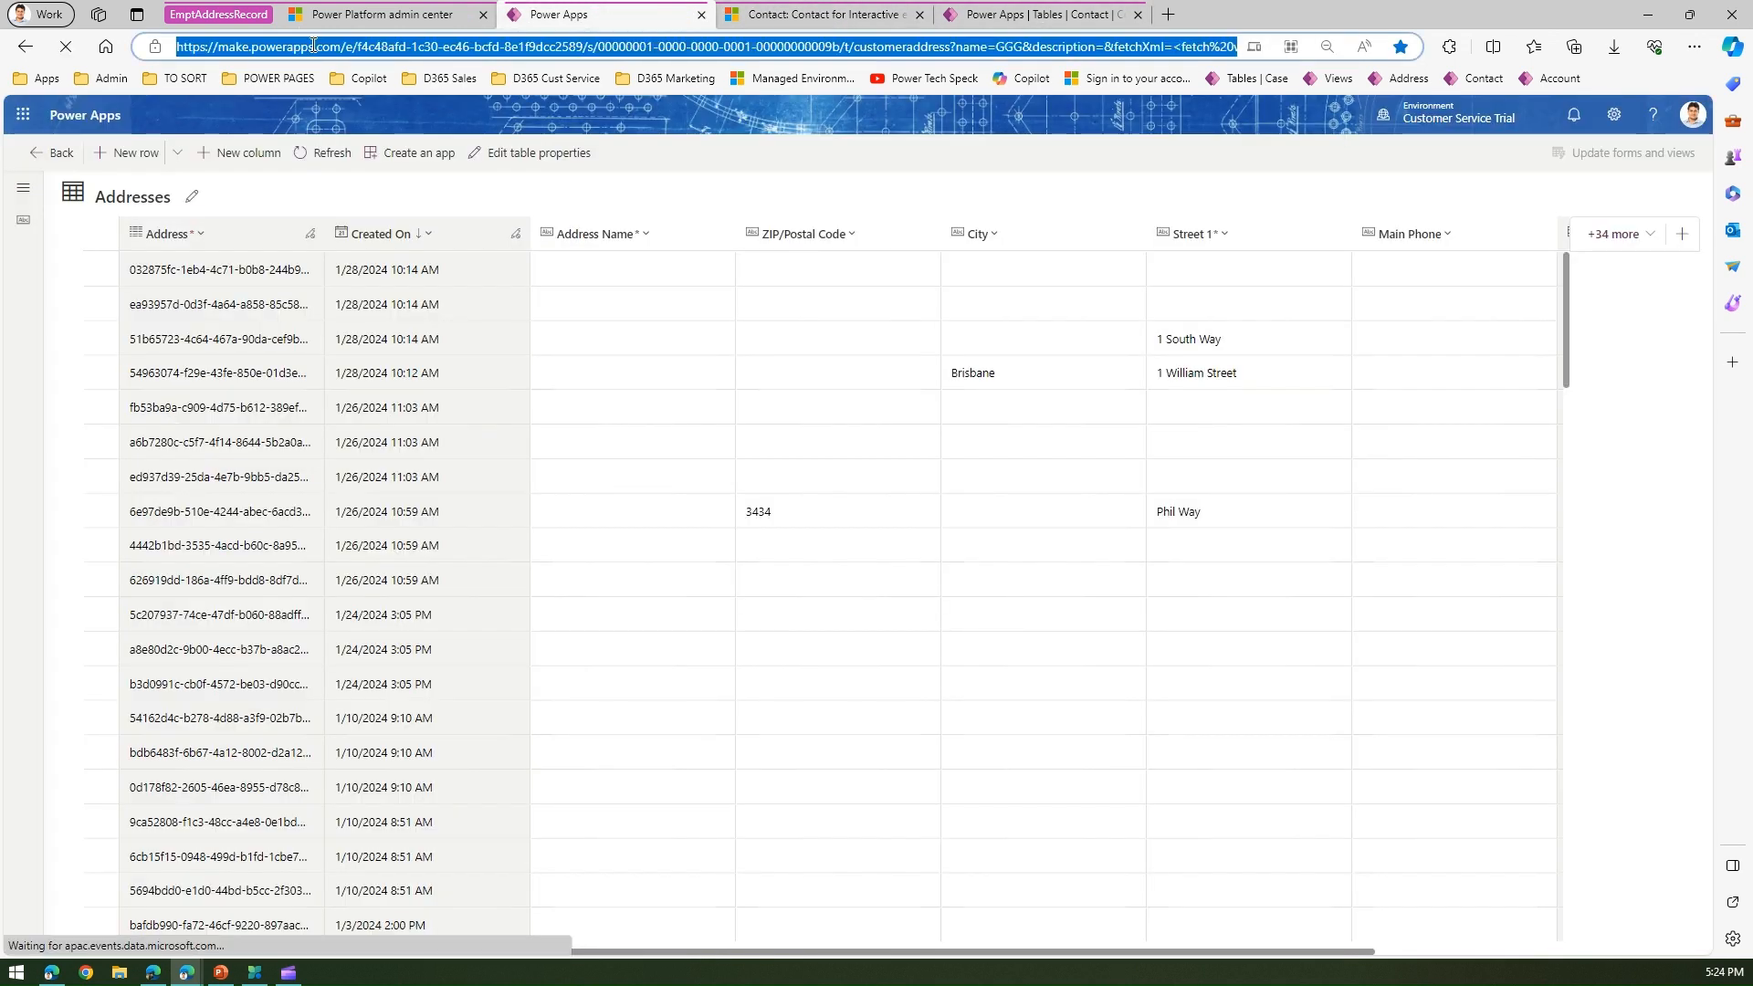
key("Return")
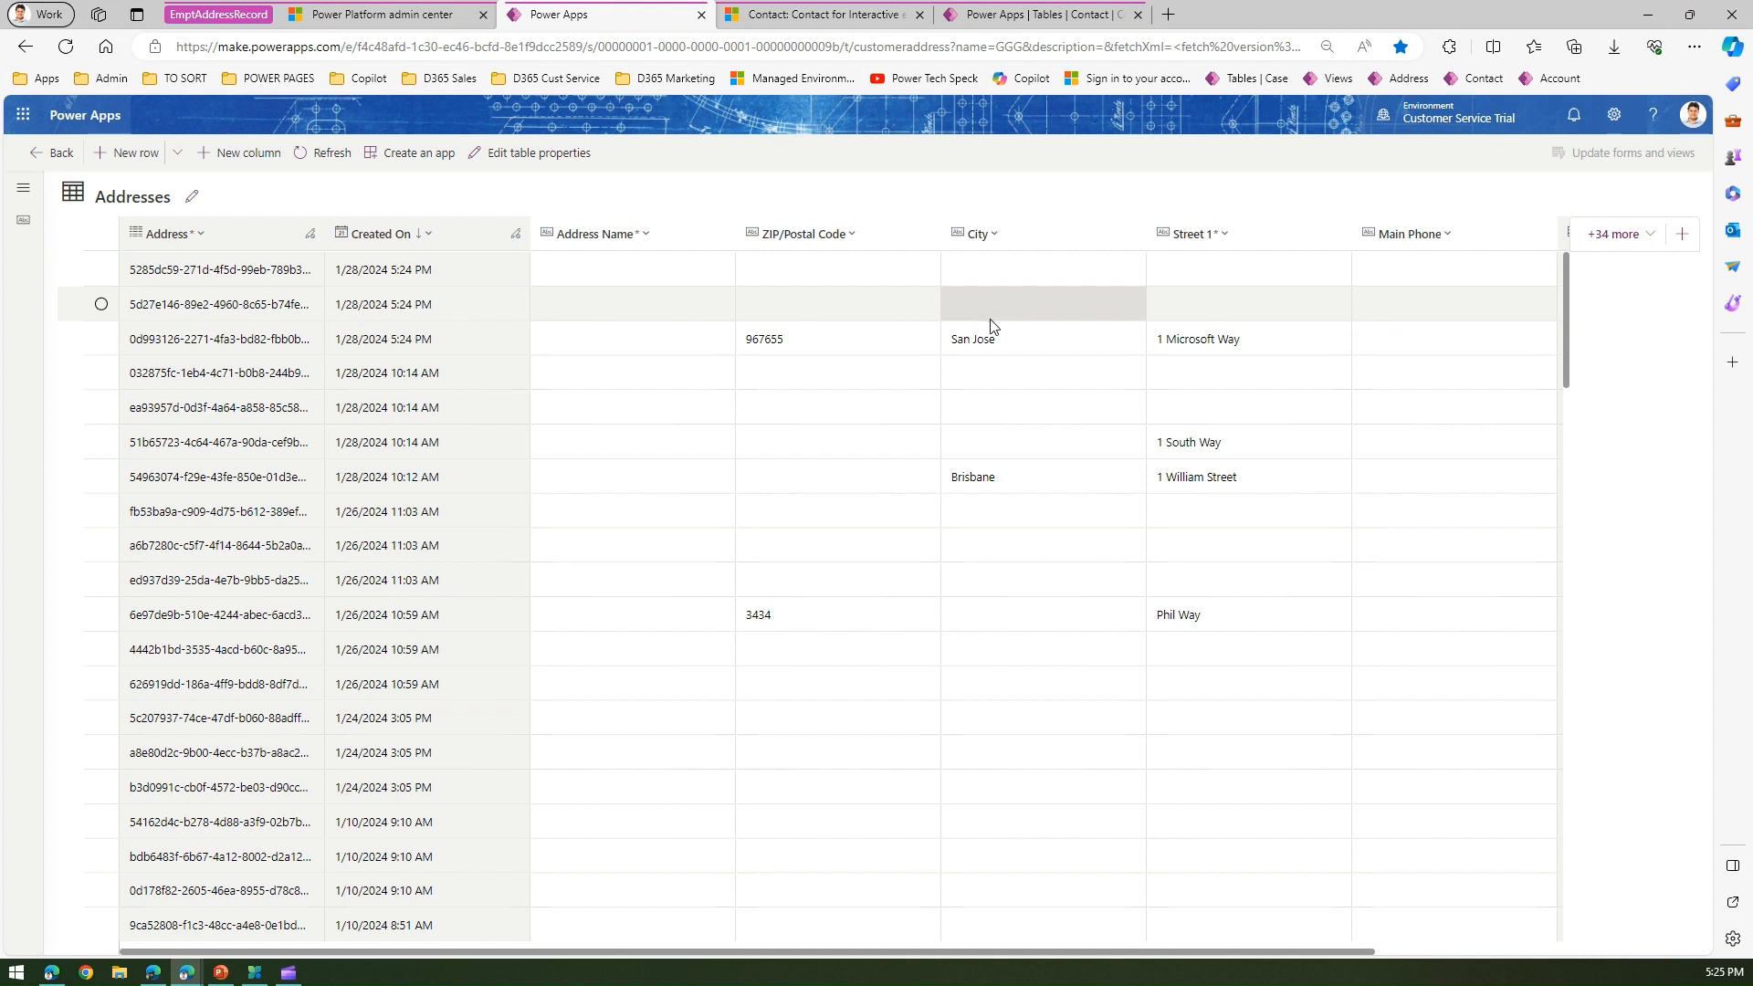
Step: Open the product Features settings of the Customer Service Trial environment in the Power Platform admin center
left_click(412, 20)
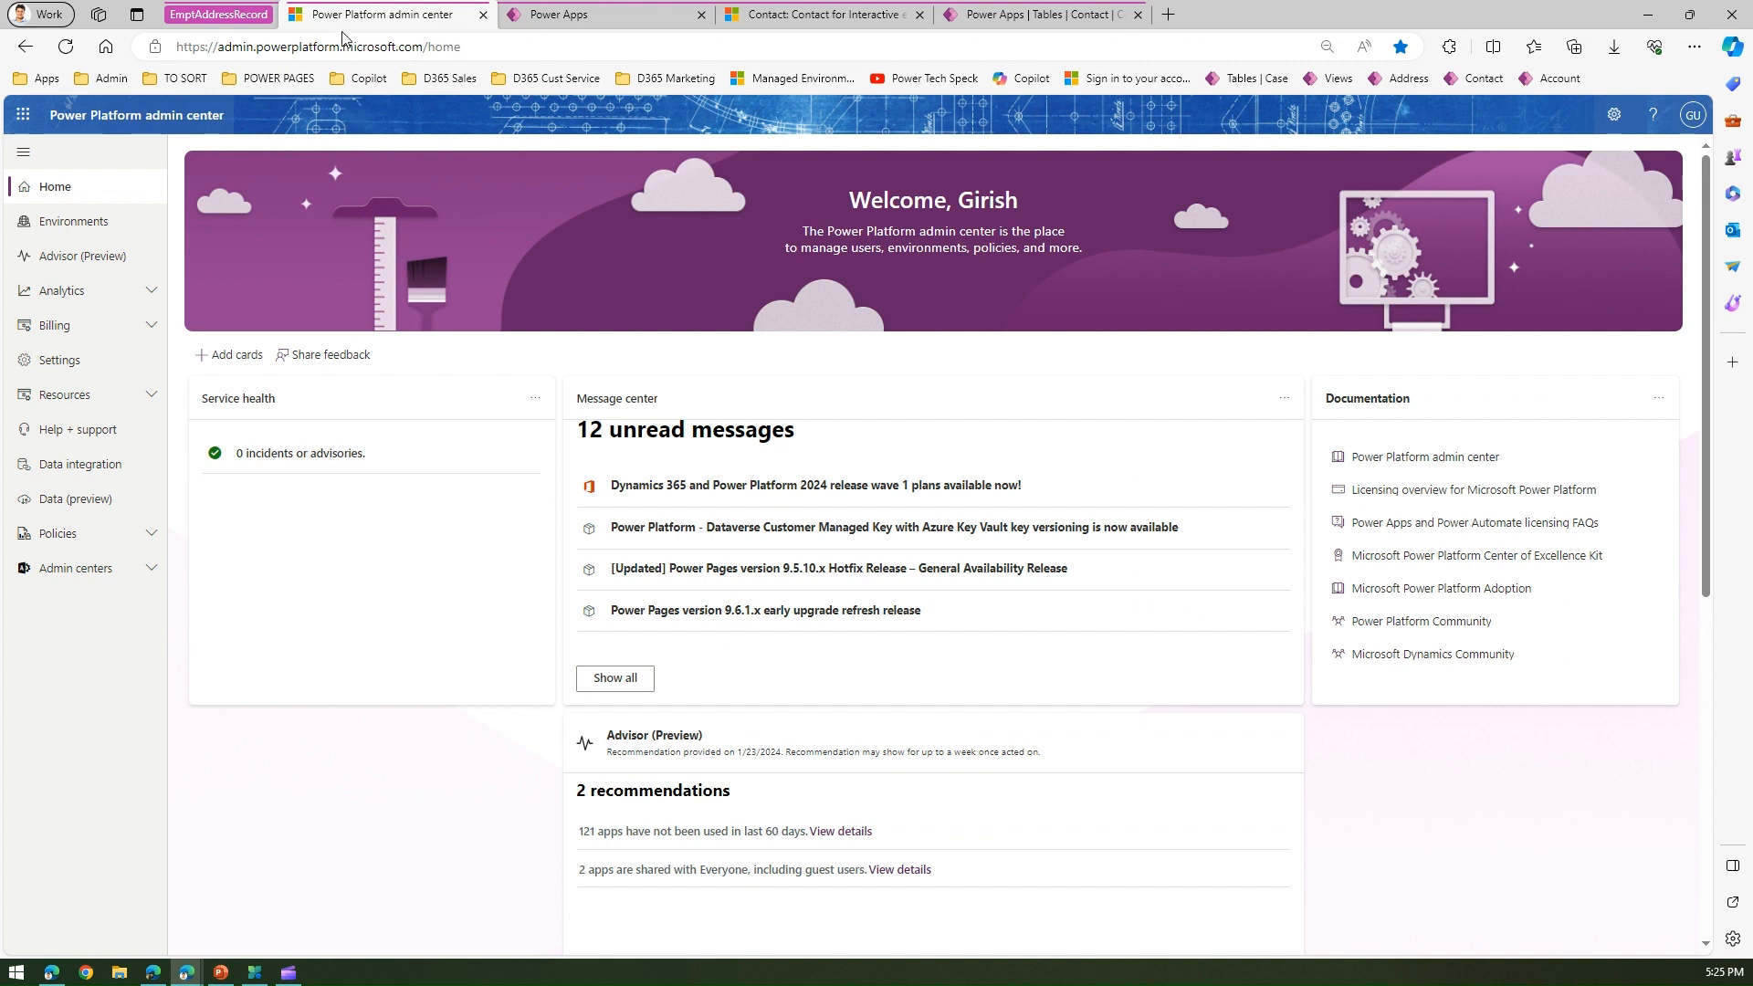
left_click(115, 225)
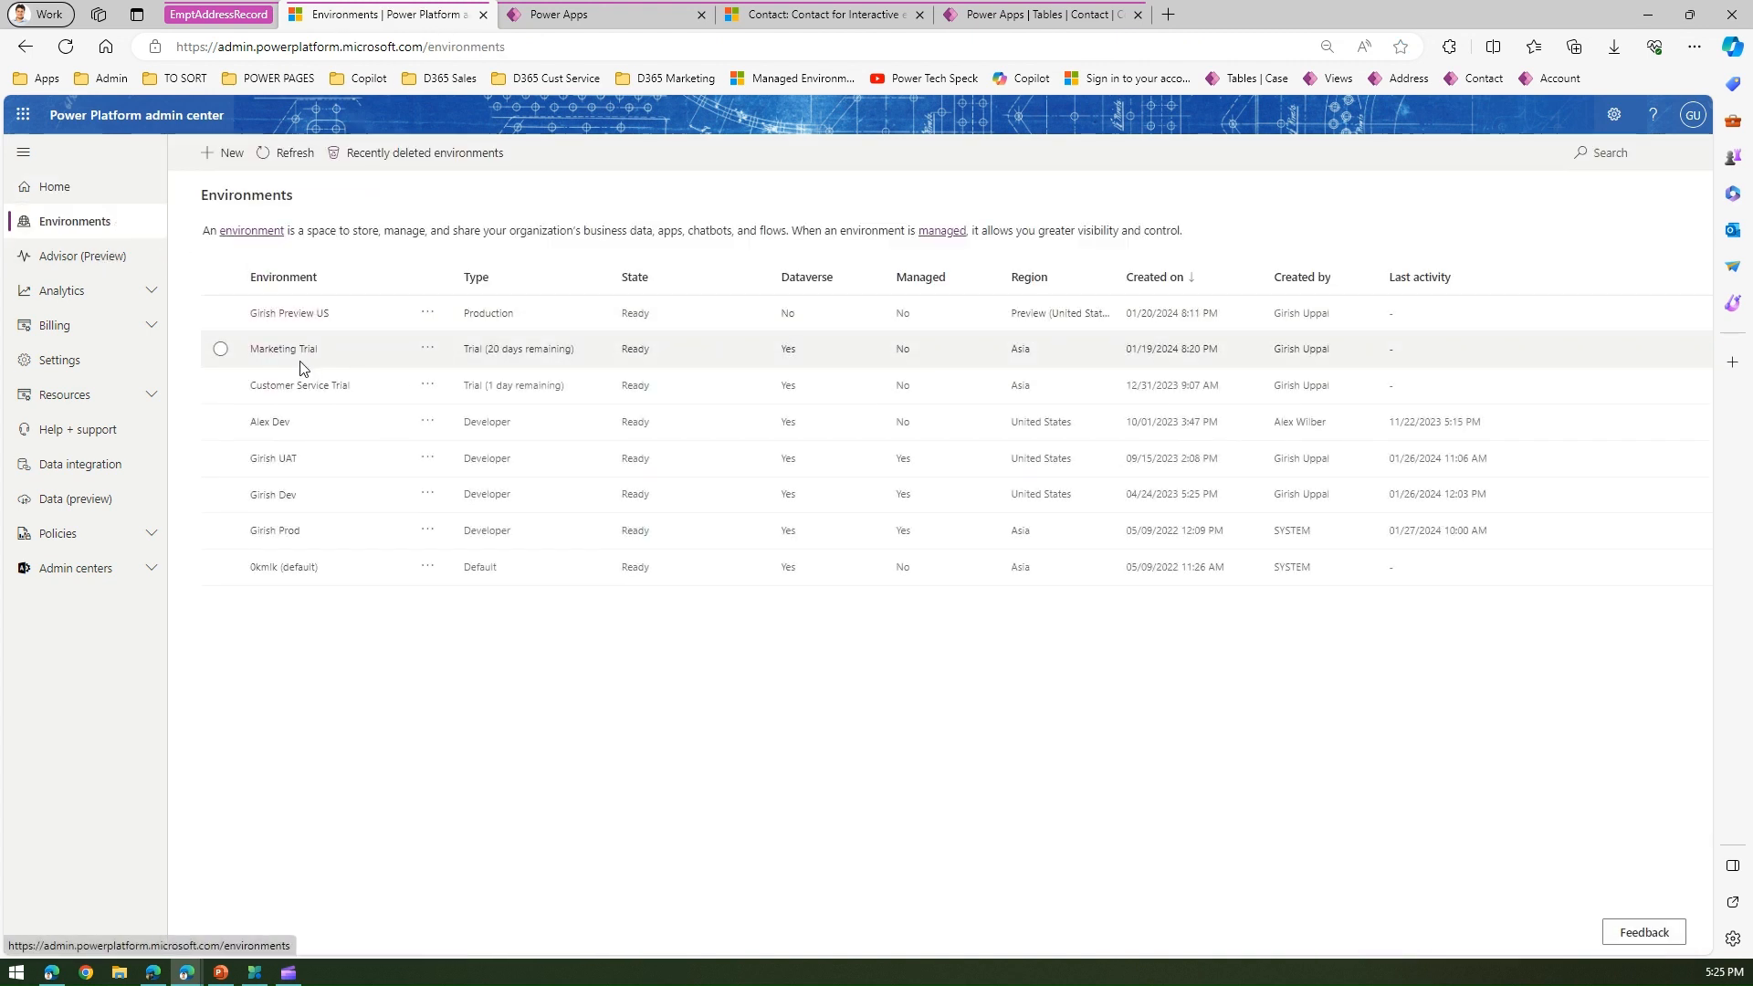
left_click(294, 386)
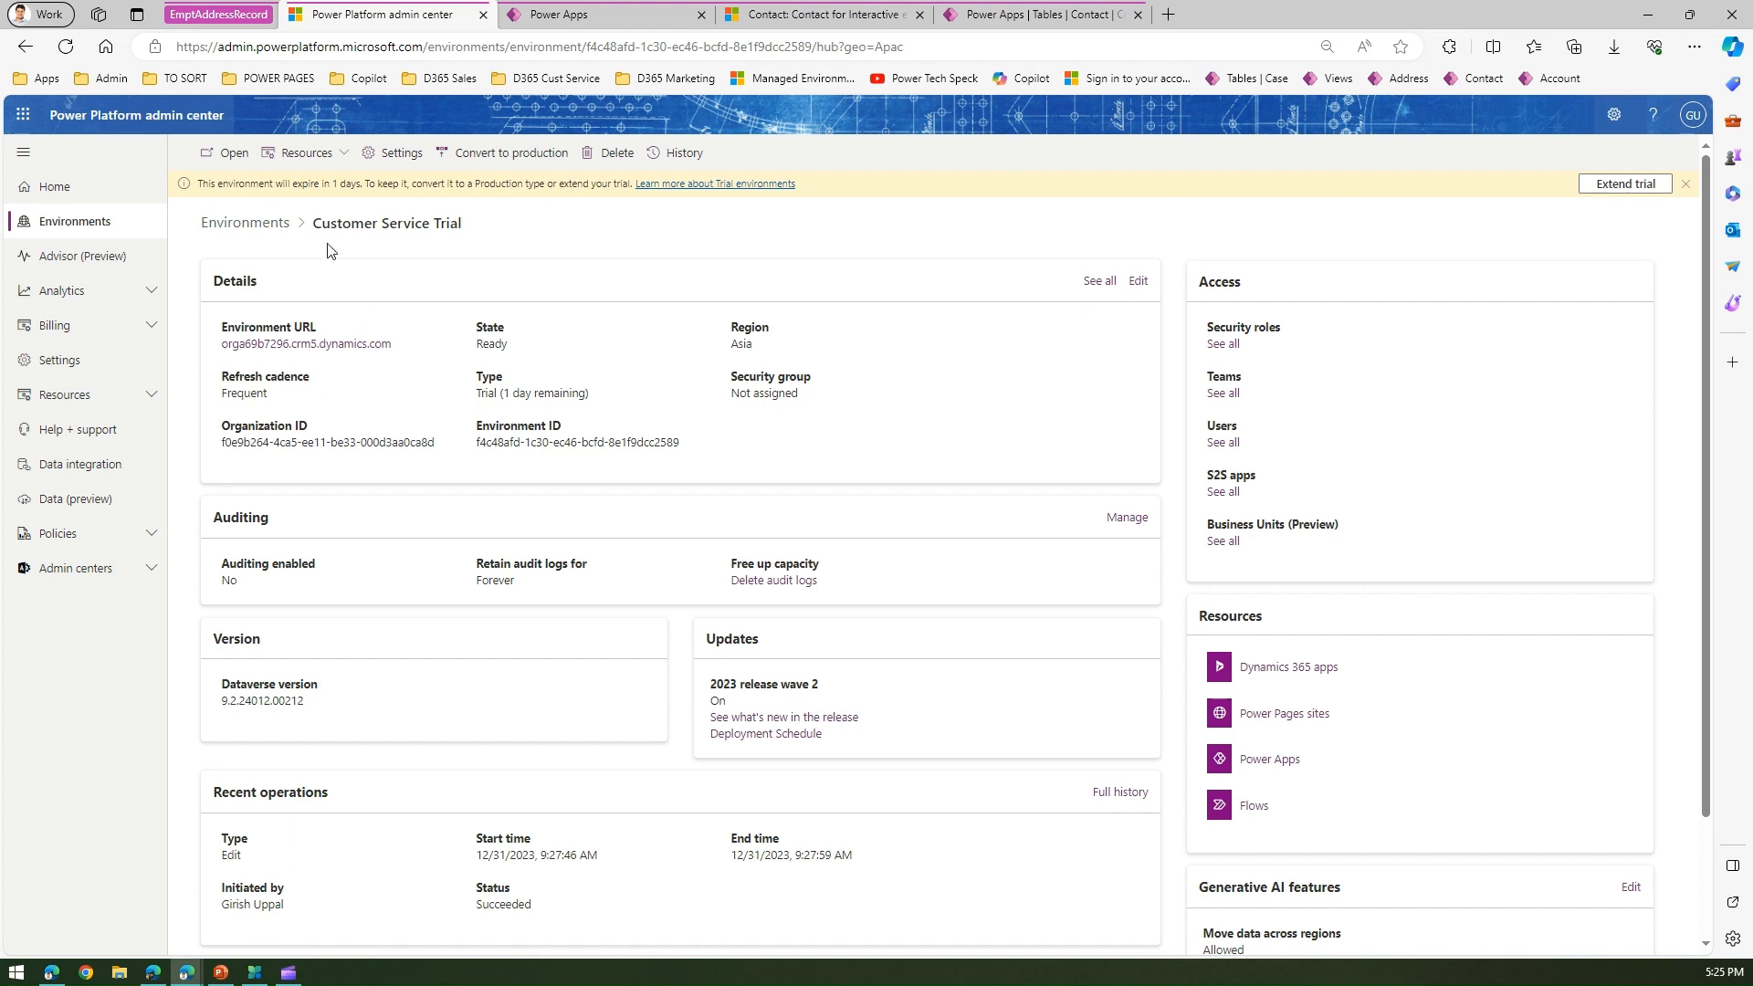
left_click(387, 161)
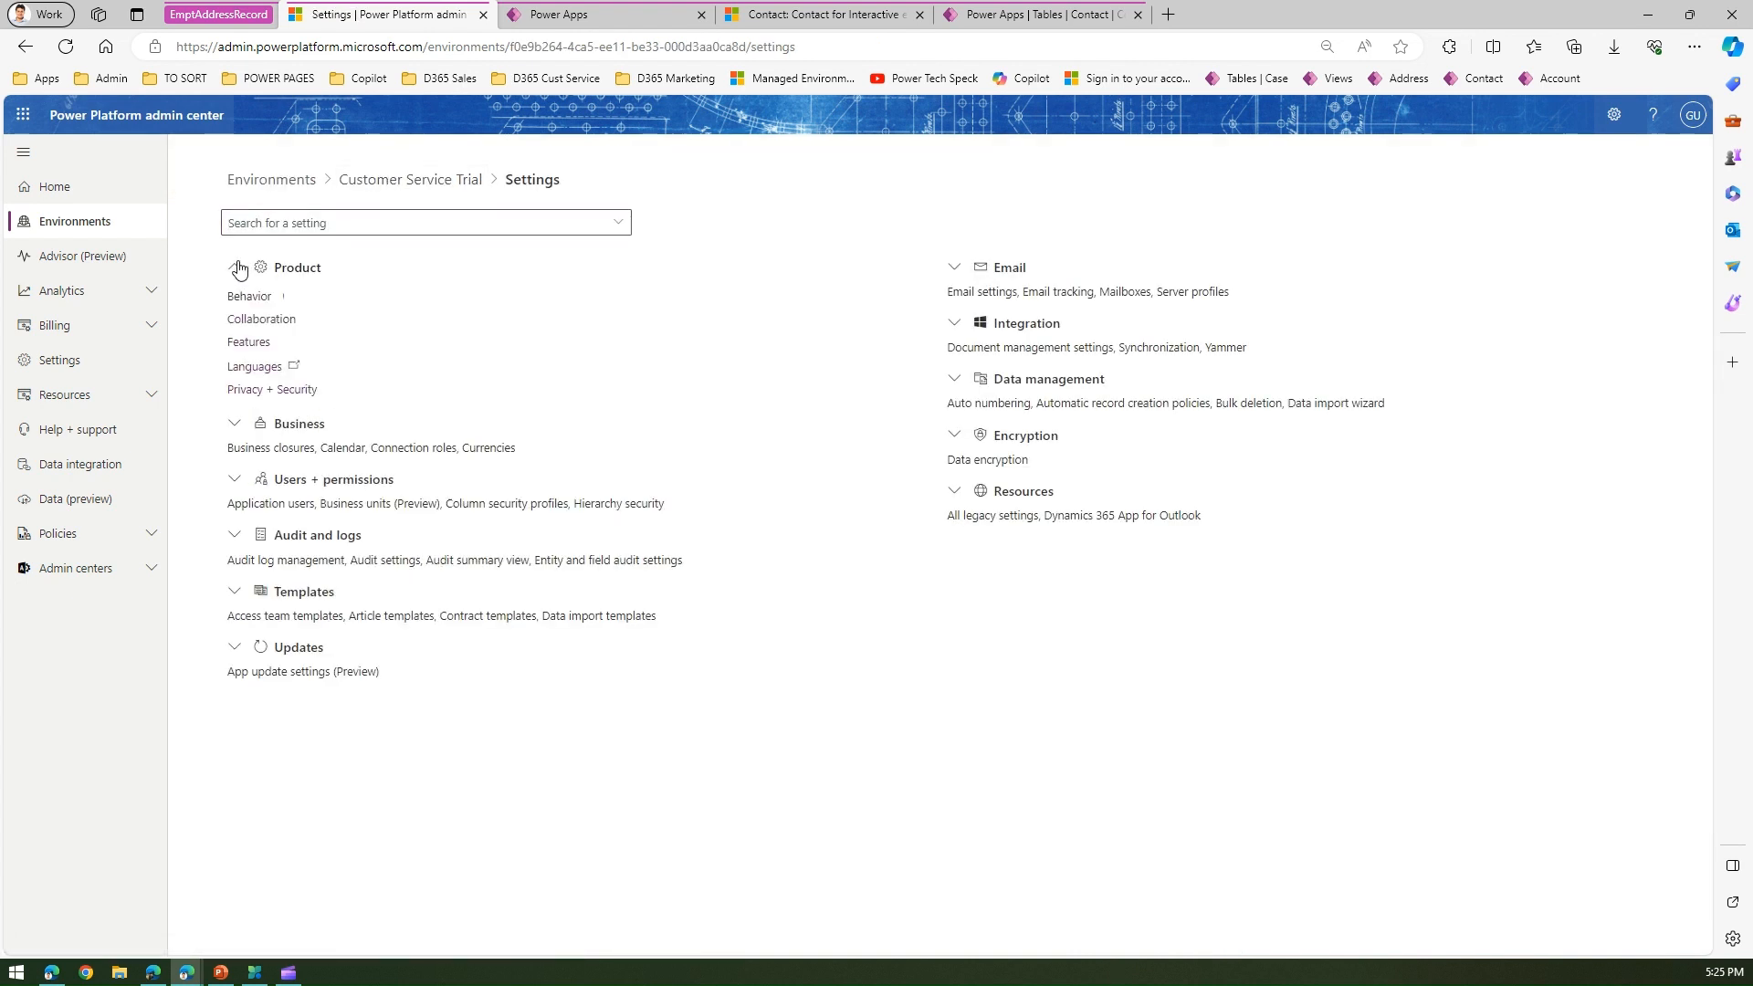
left_click(247, 345)
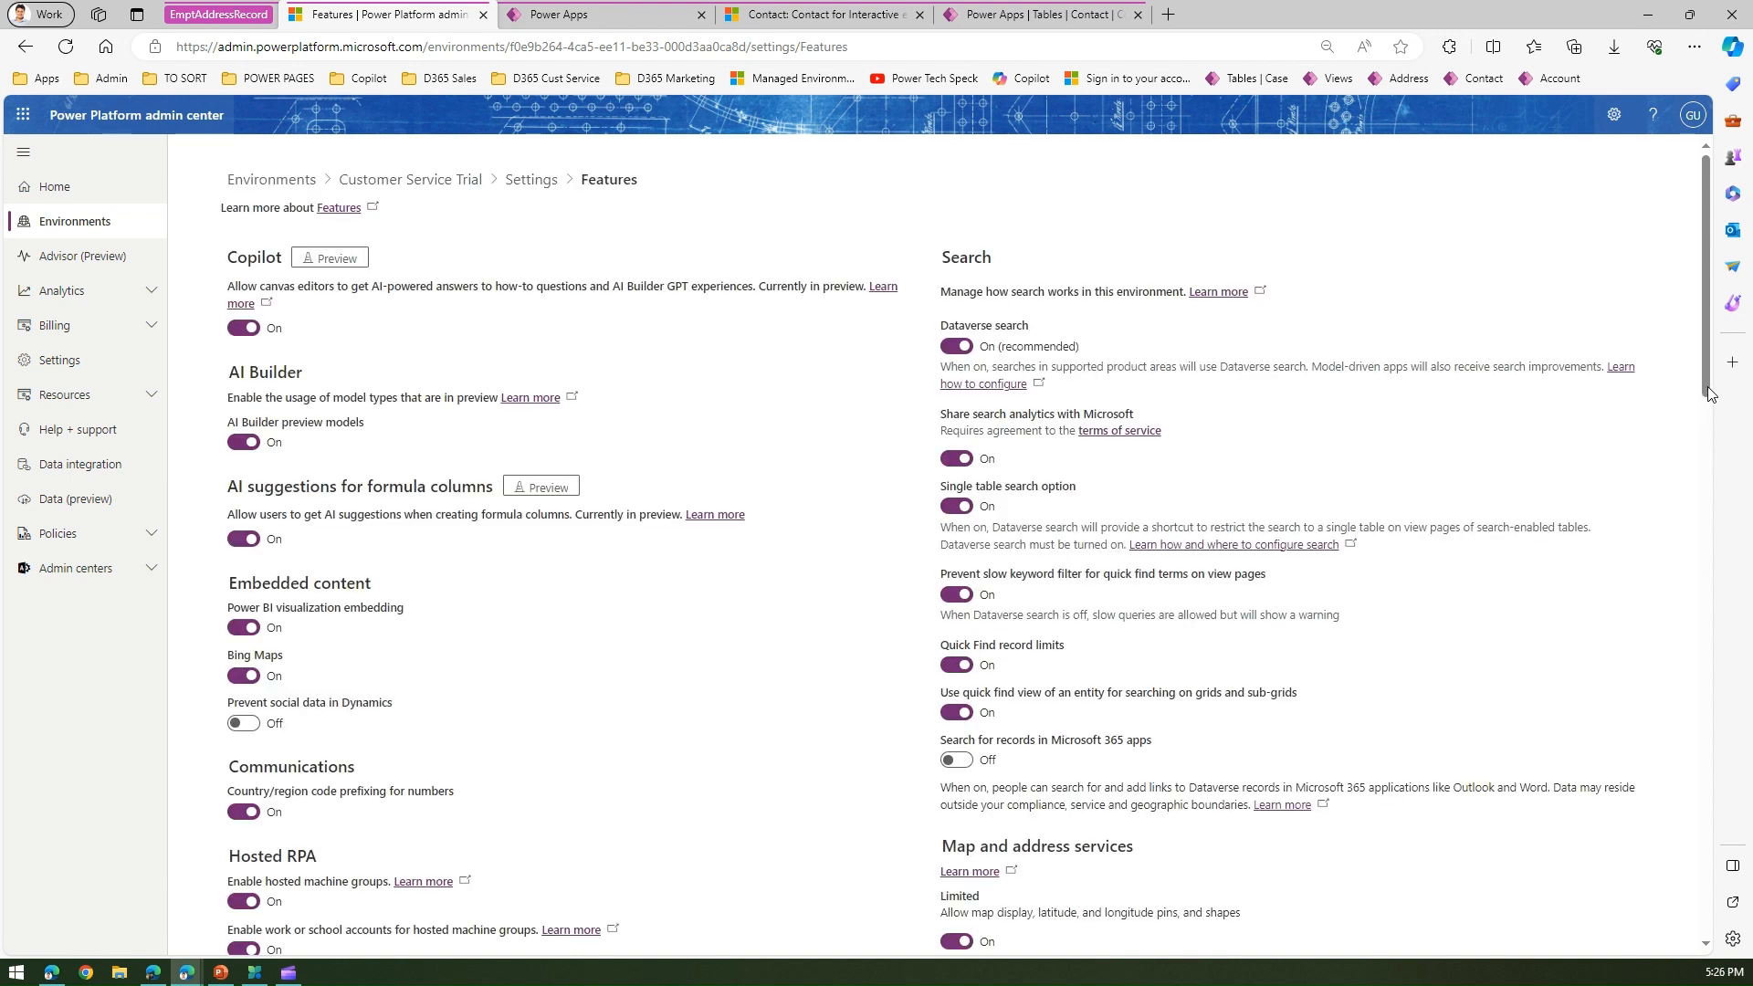
Step: Turn on Disable Empty Address Record Creation for the environment and save the feature settings
scroll(1711, 394, "down", 1)
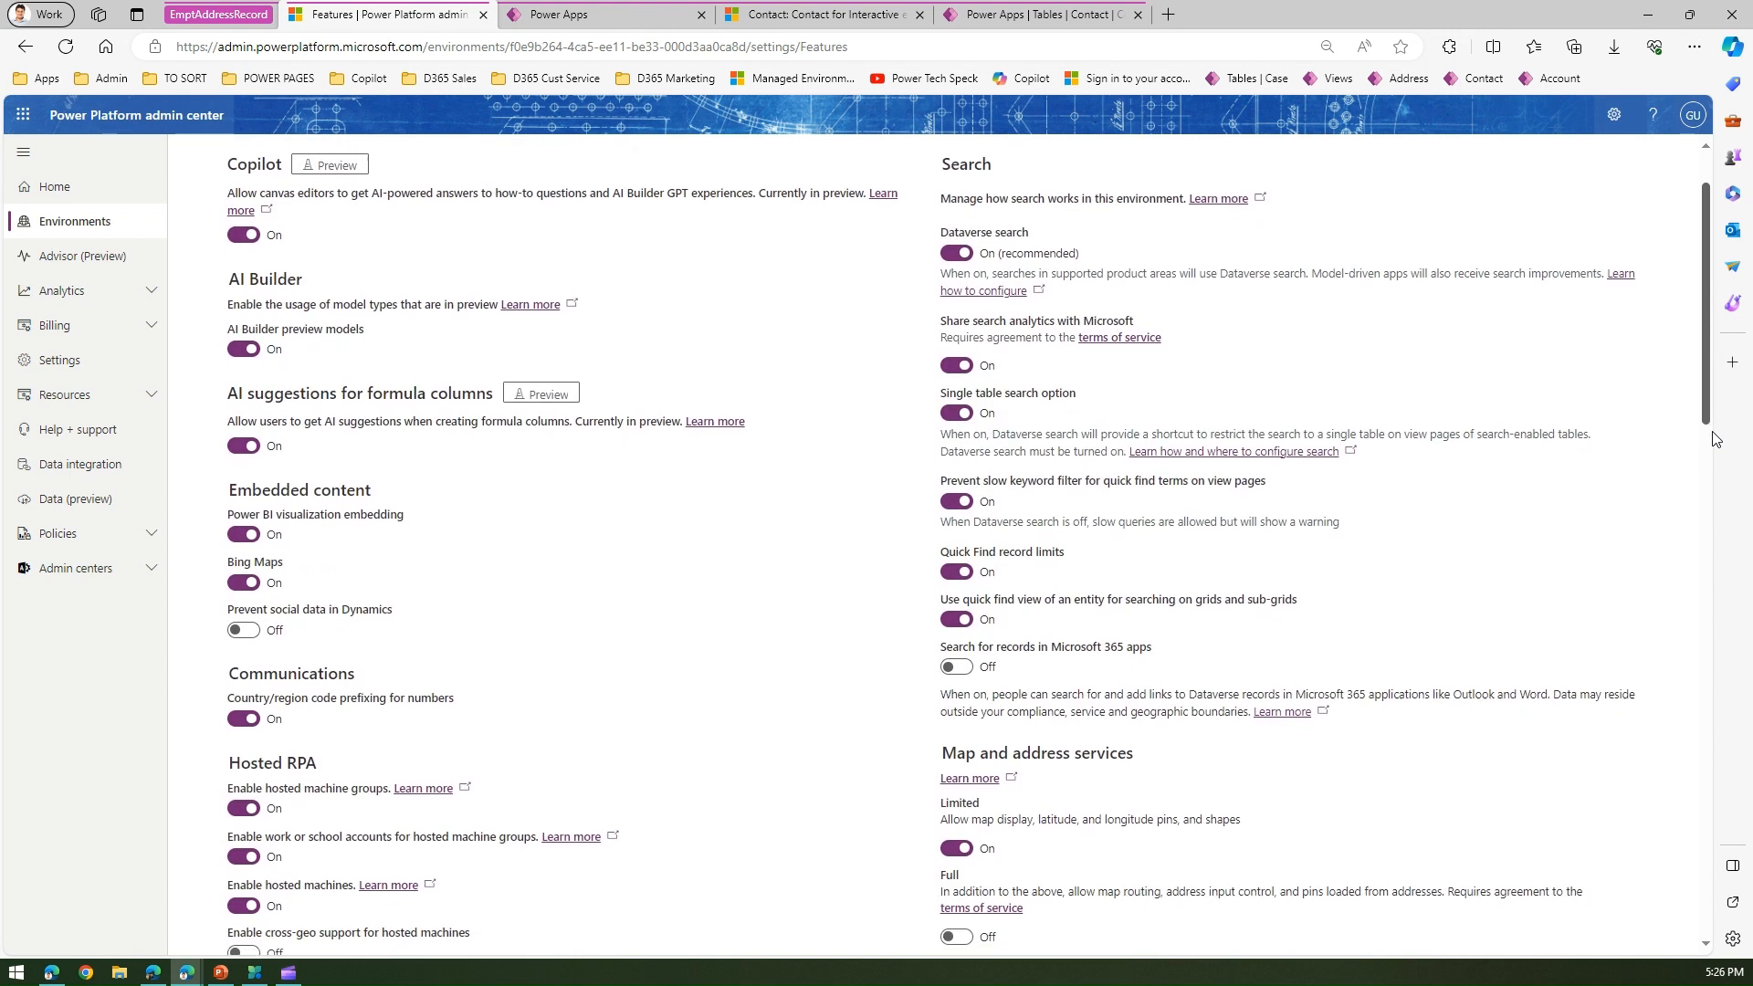
left_click_drag(1713, 432, 1706, 856)
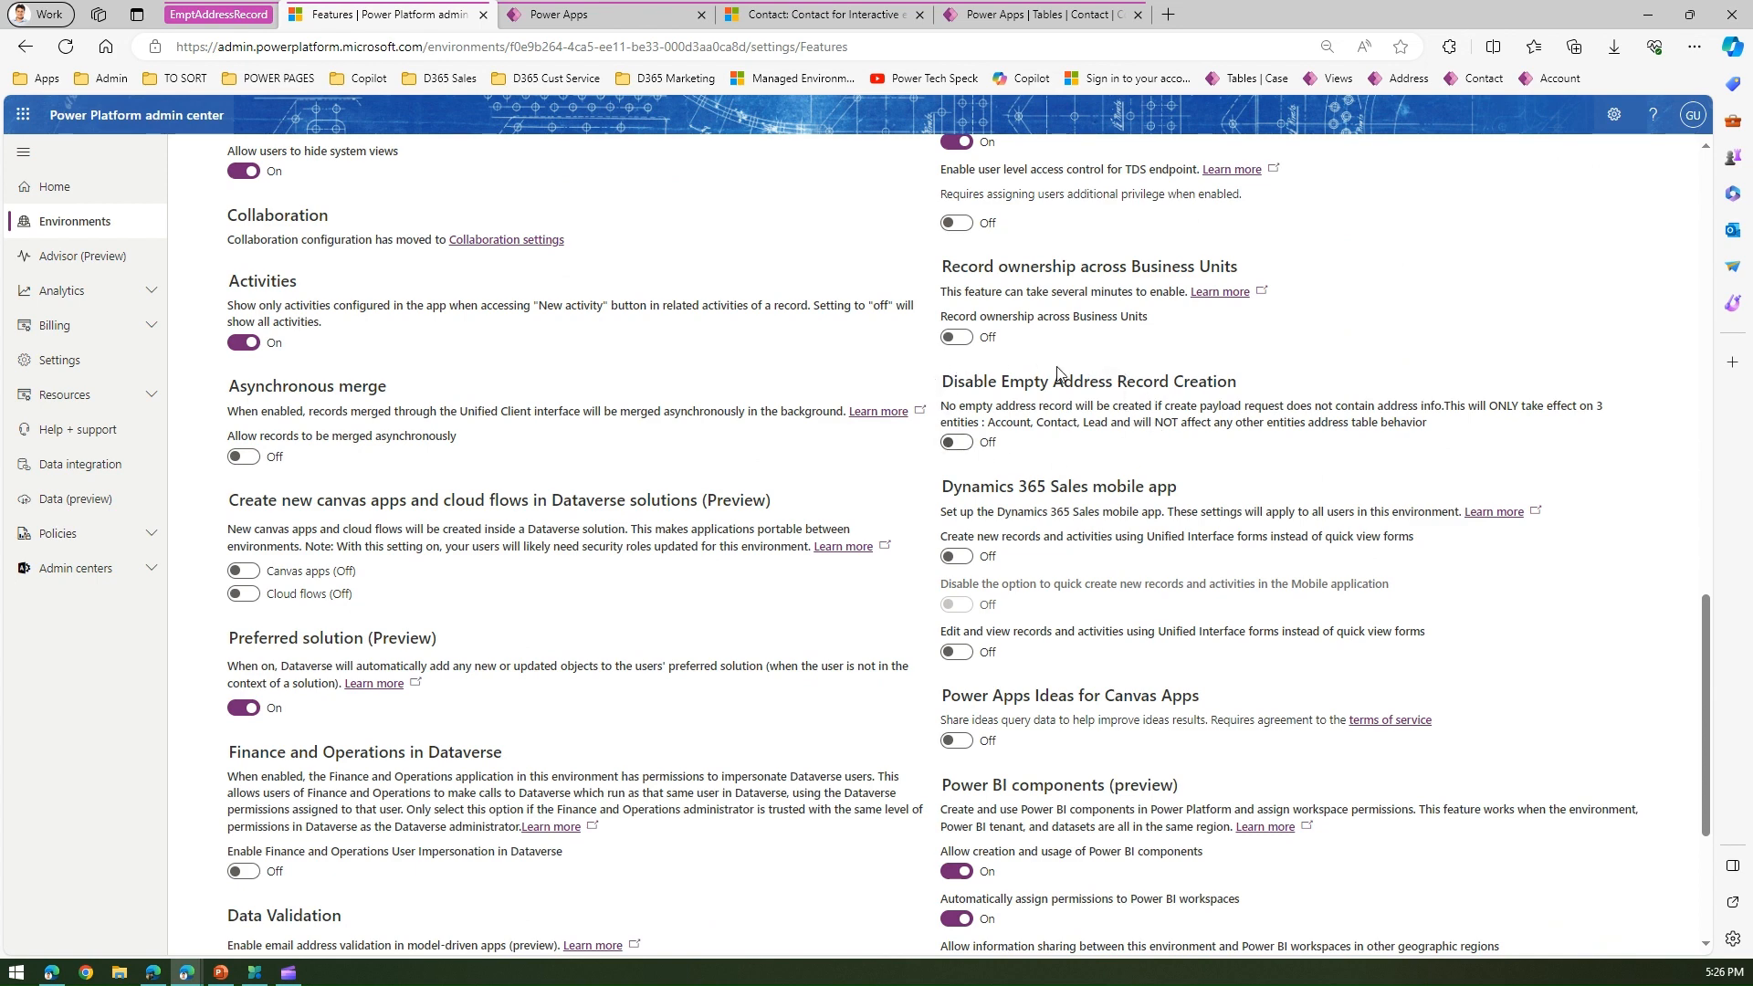
key("ctrl")
key("ctrl")
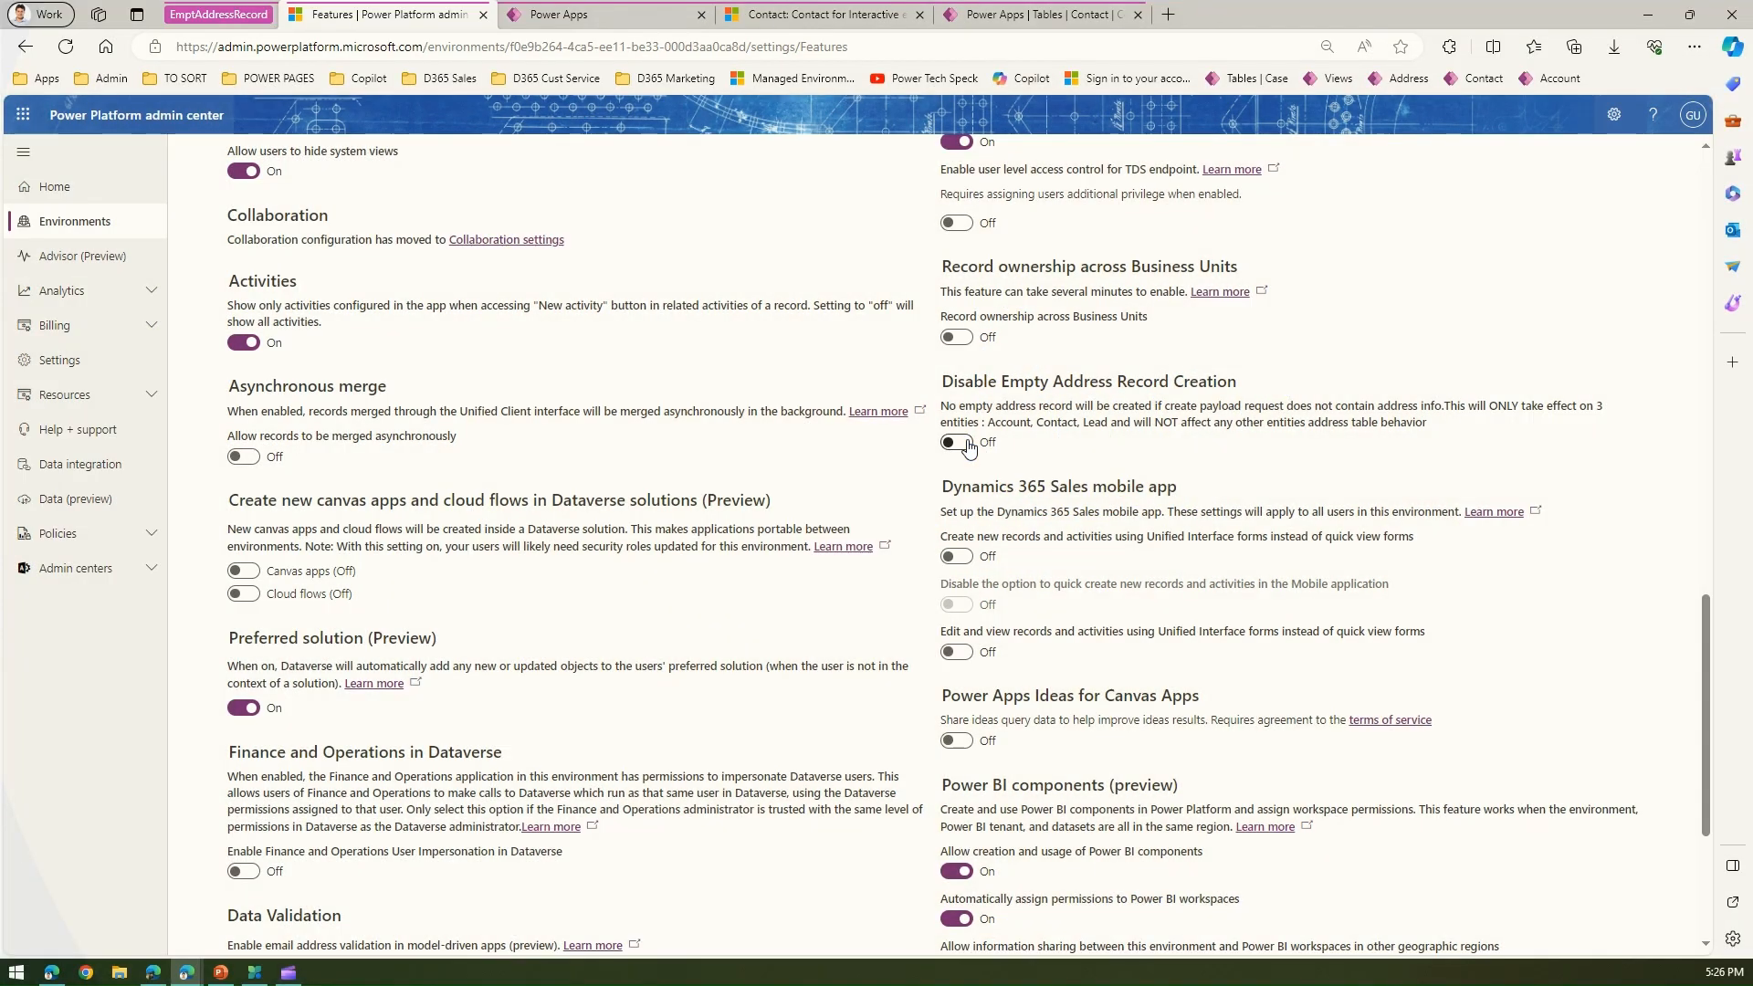
left_click(960, 442)
scroll(1708, 681, "down", 3)
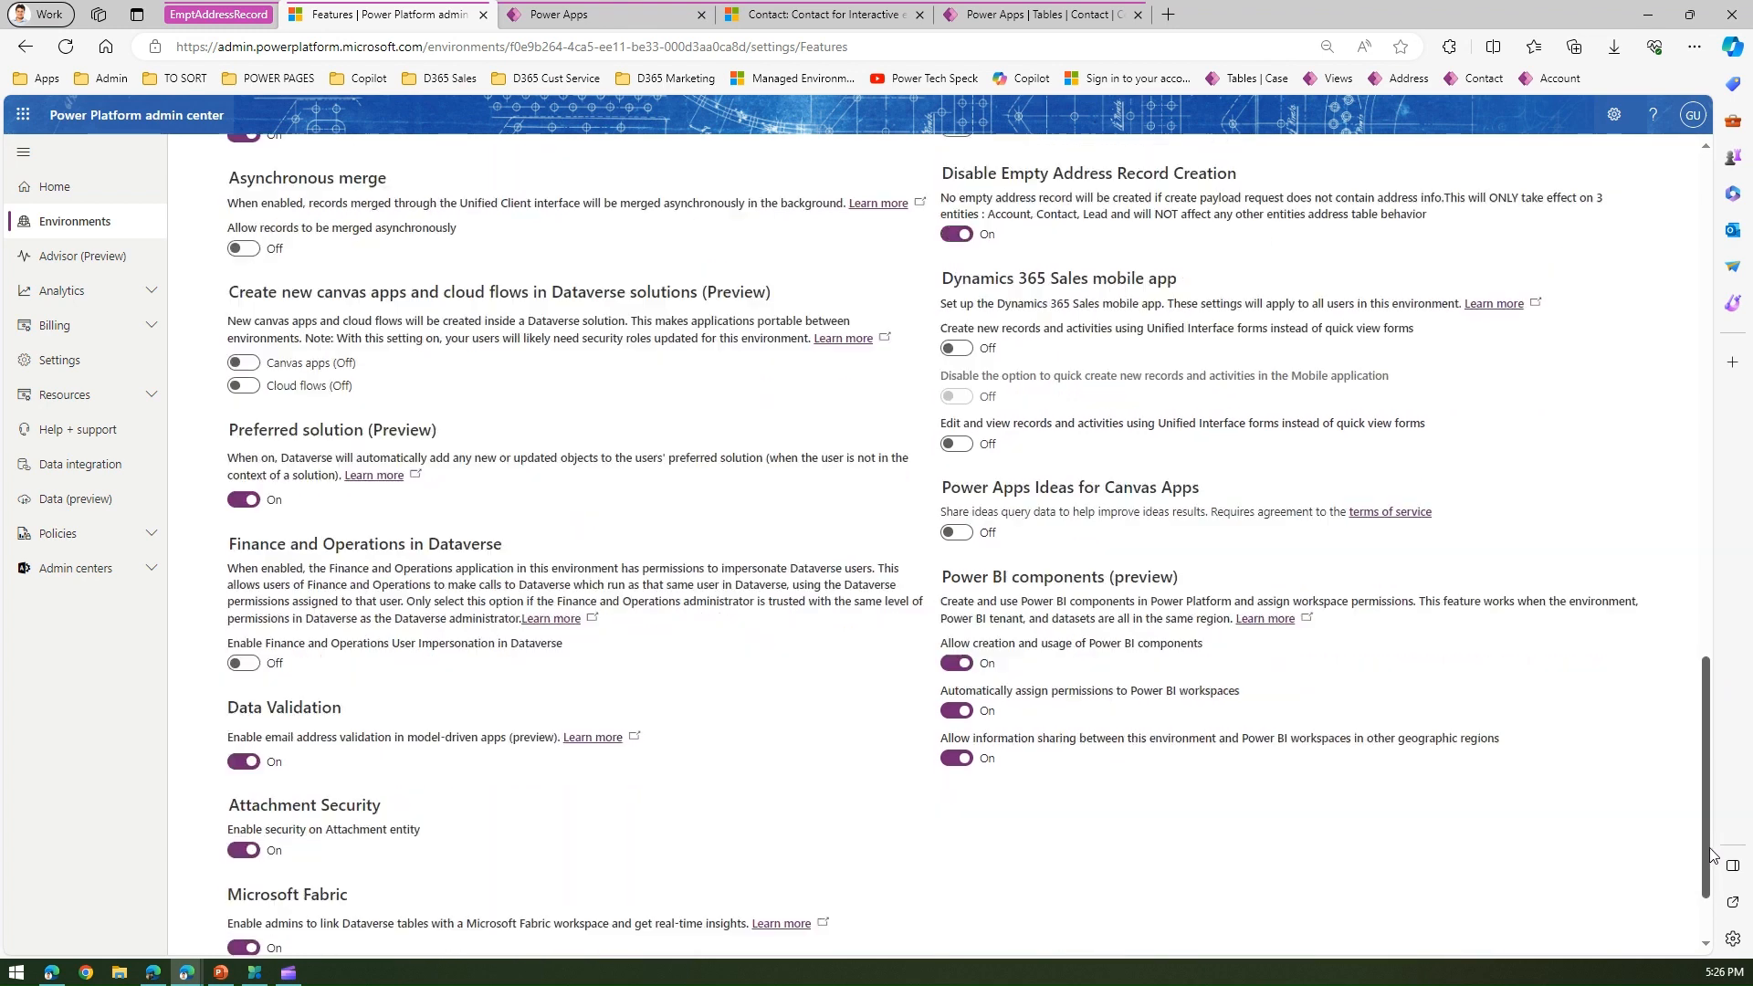
left_click(1540, 930)
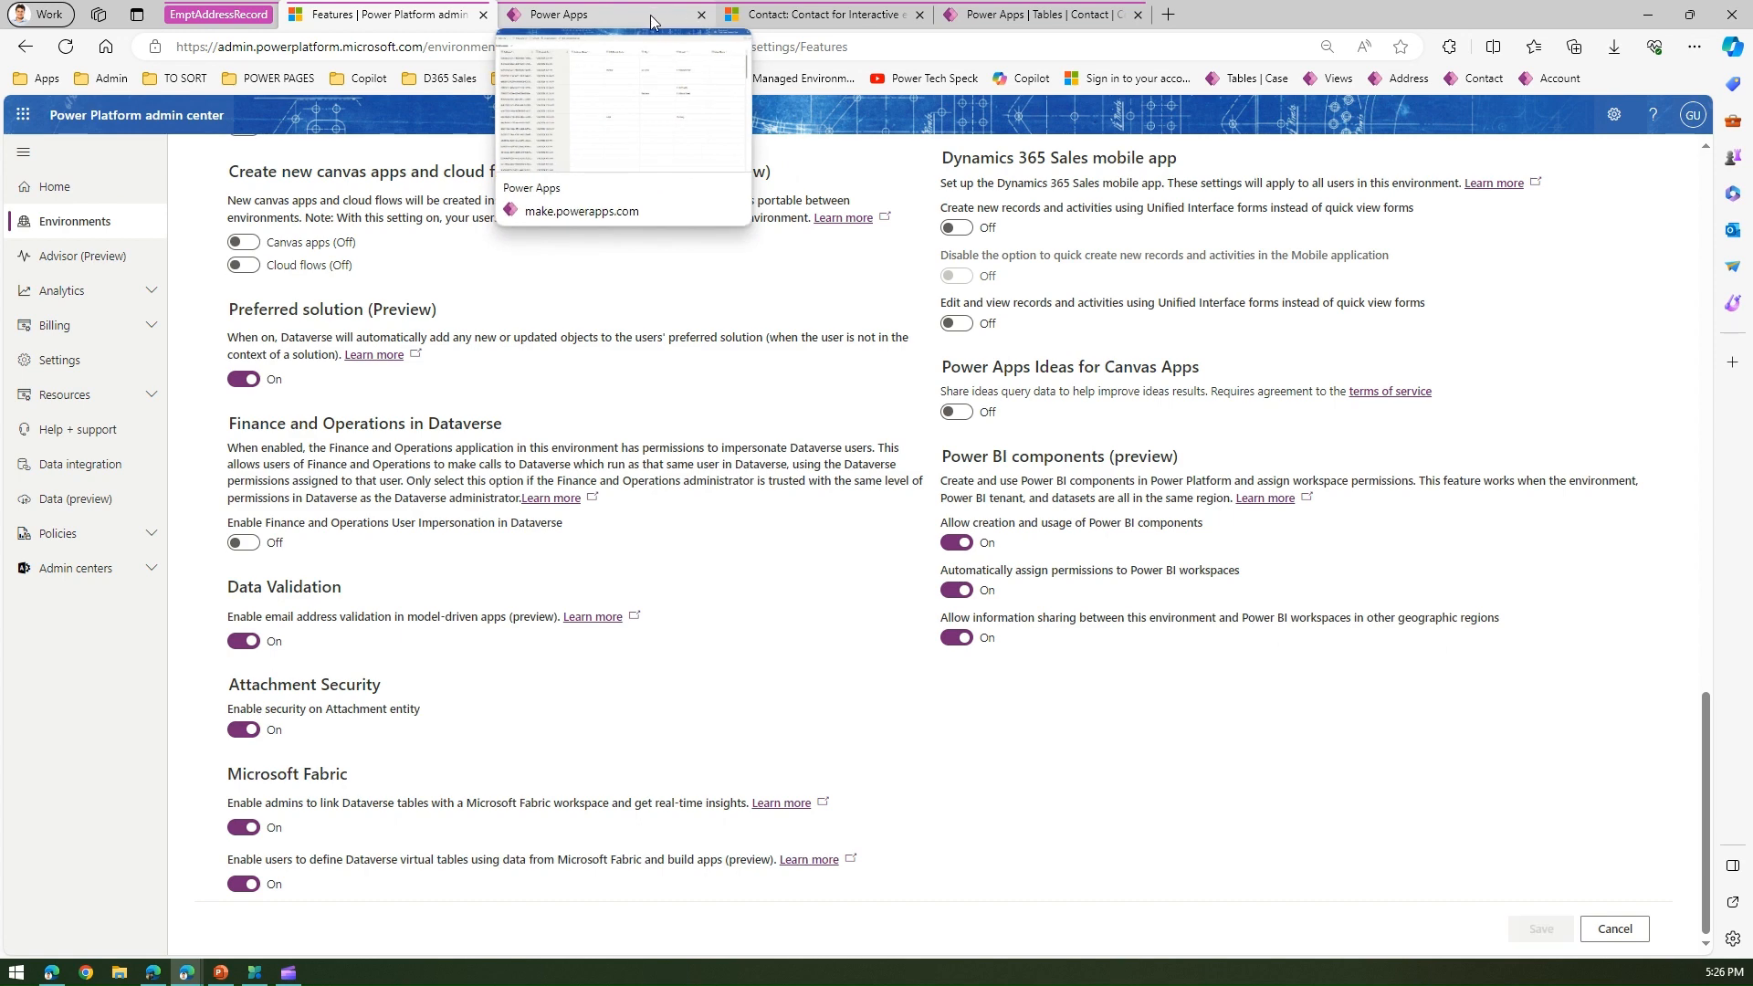
Step: Start another new contact from the Dynamics 365 contacts list and enter the contact's first and last name
left_click(787, 19)
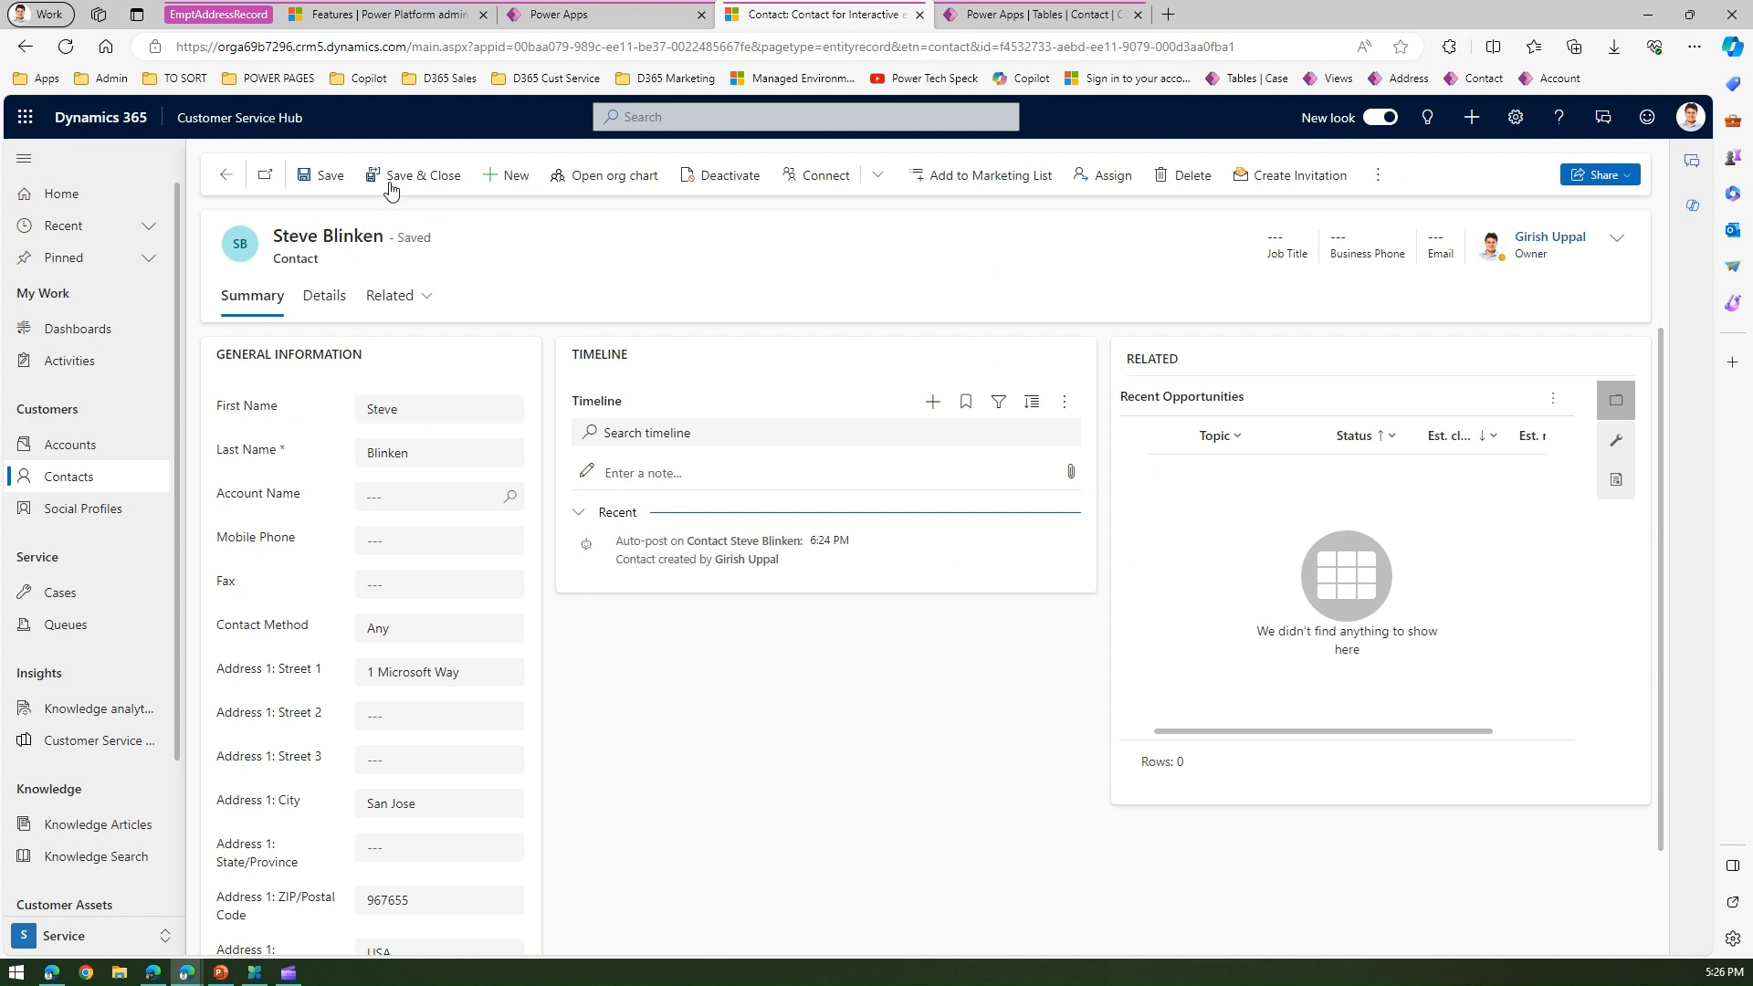
left_click(82, 484)
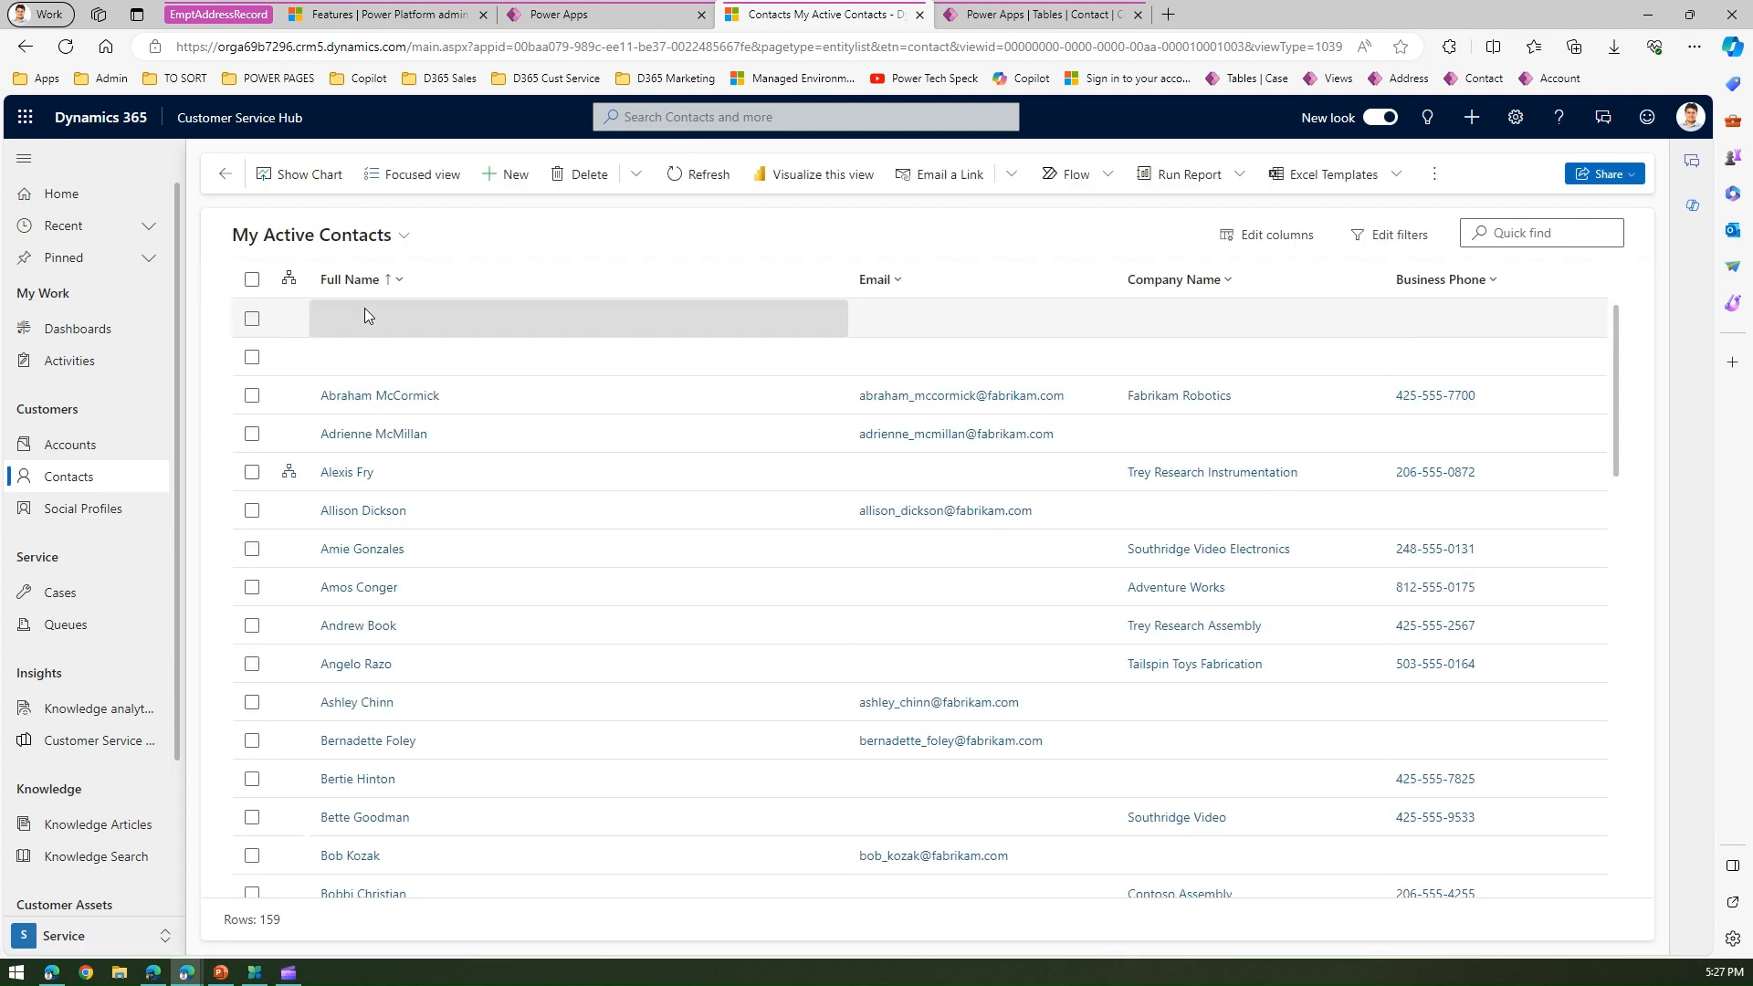
left_click(505, 176)
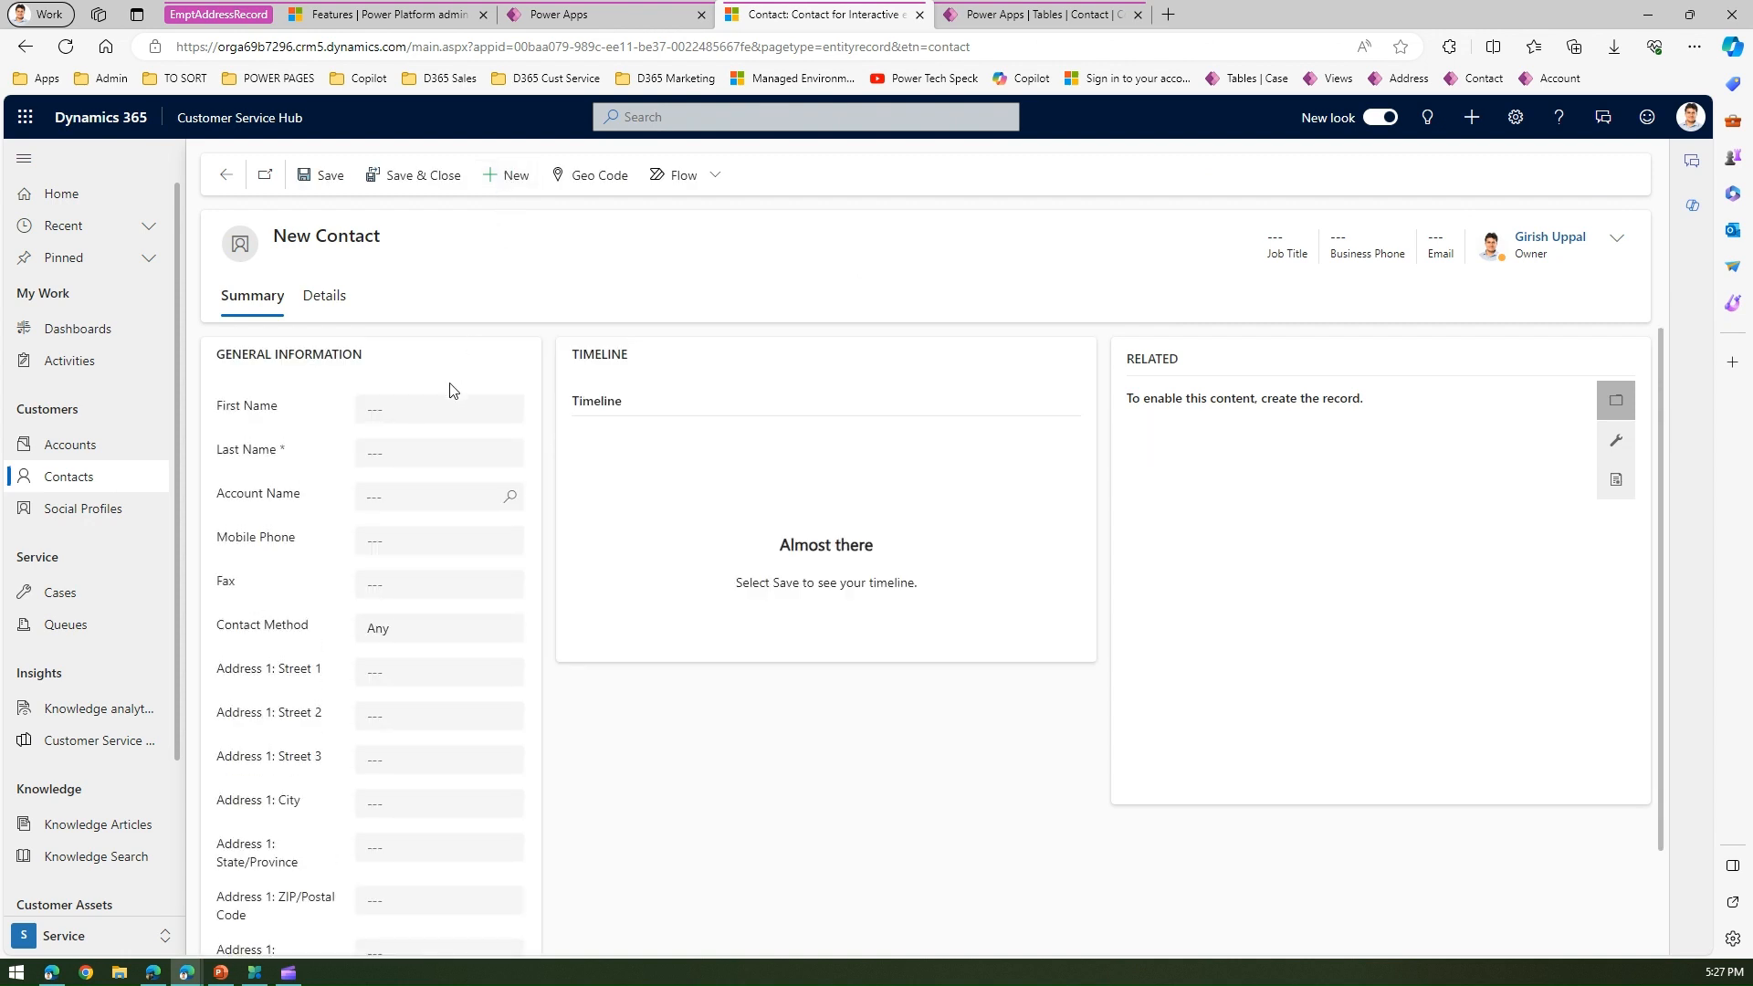
left_click(408, 416)
key("Tab")
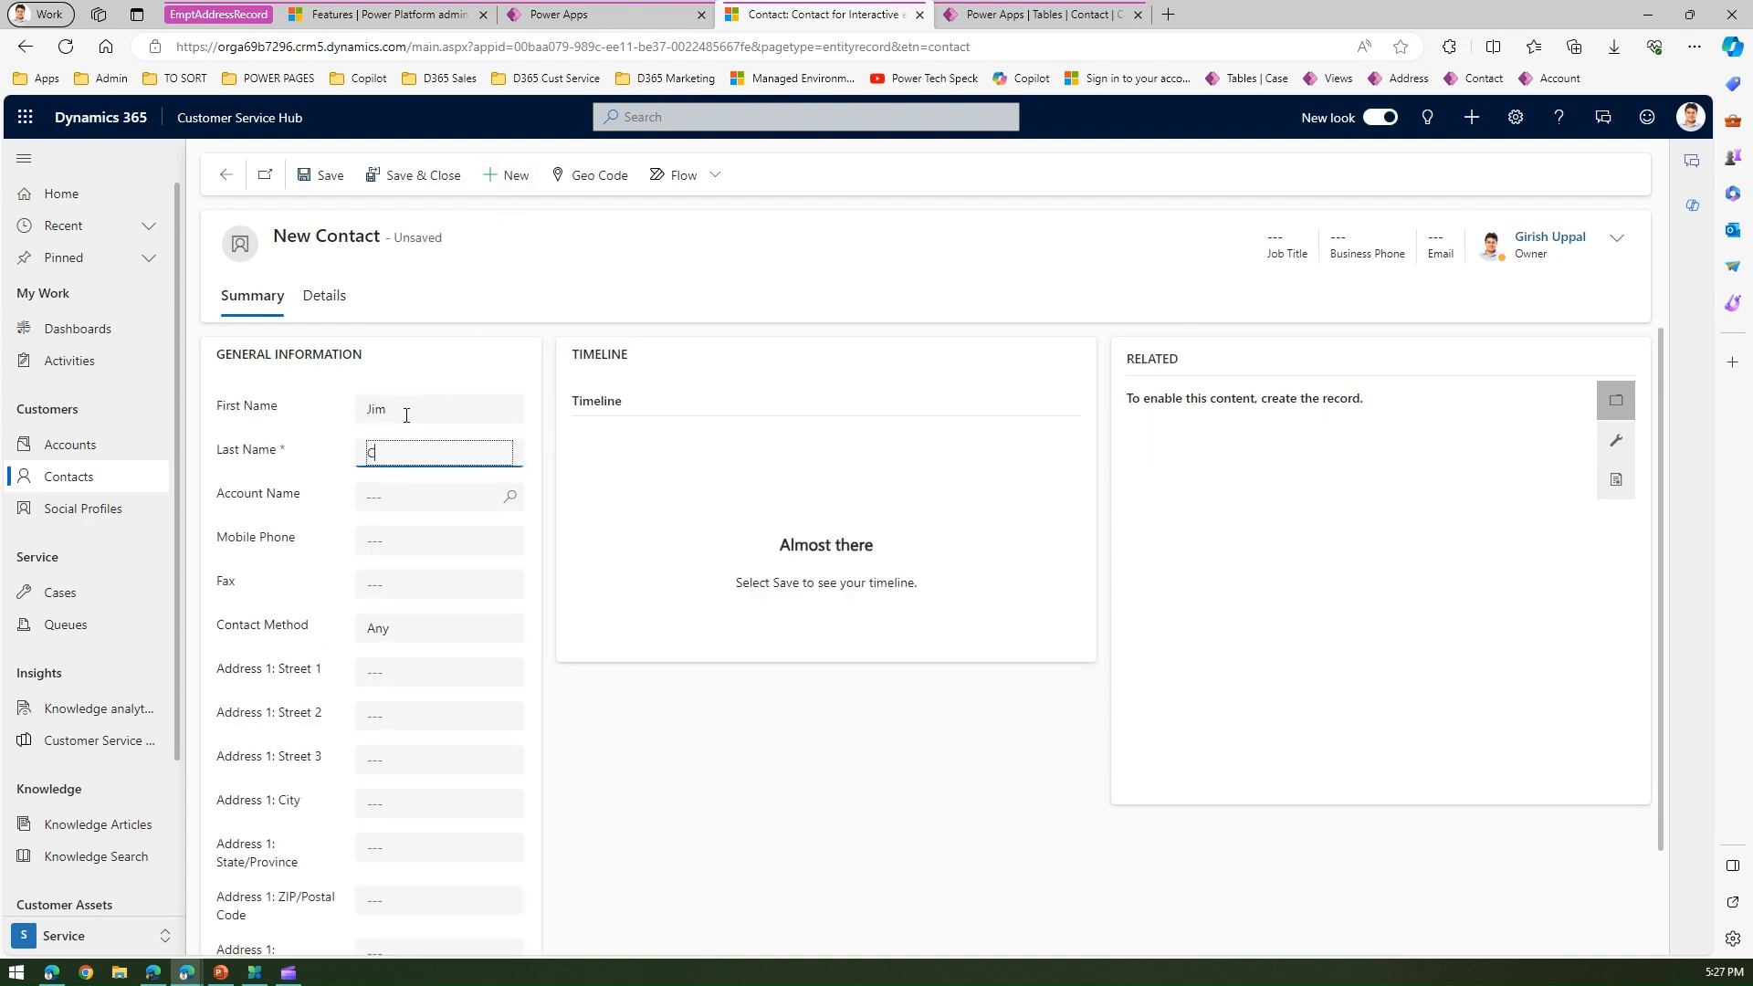
Step: Fill in the second contact's Address 1 street, city, state/province and country, leaving the postal code empty, and save the record
left_click(398, 674)
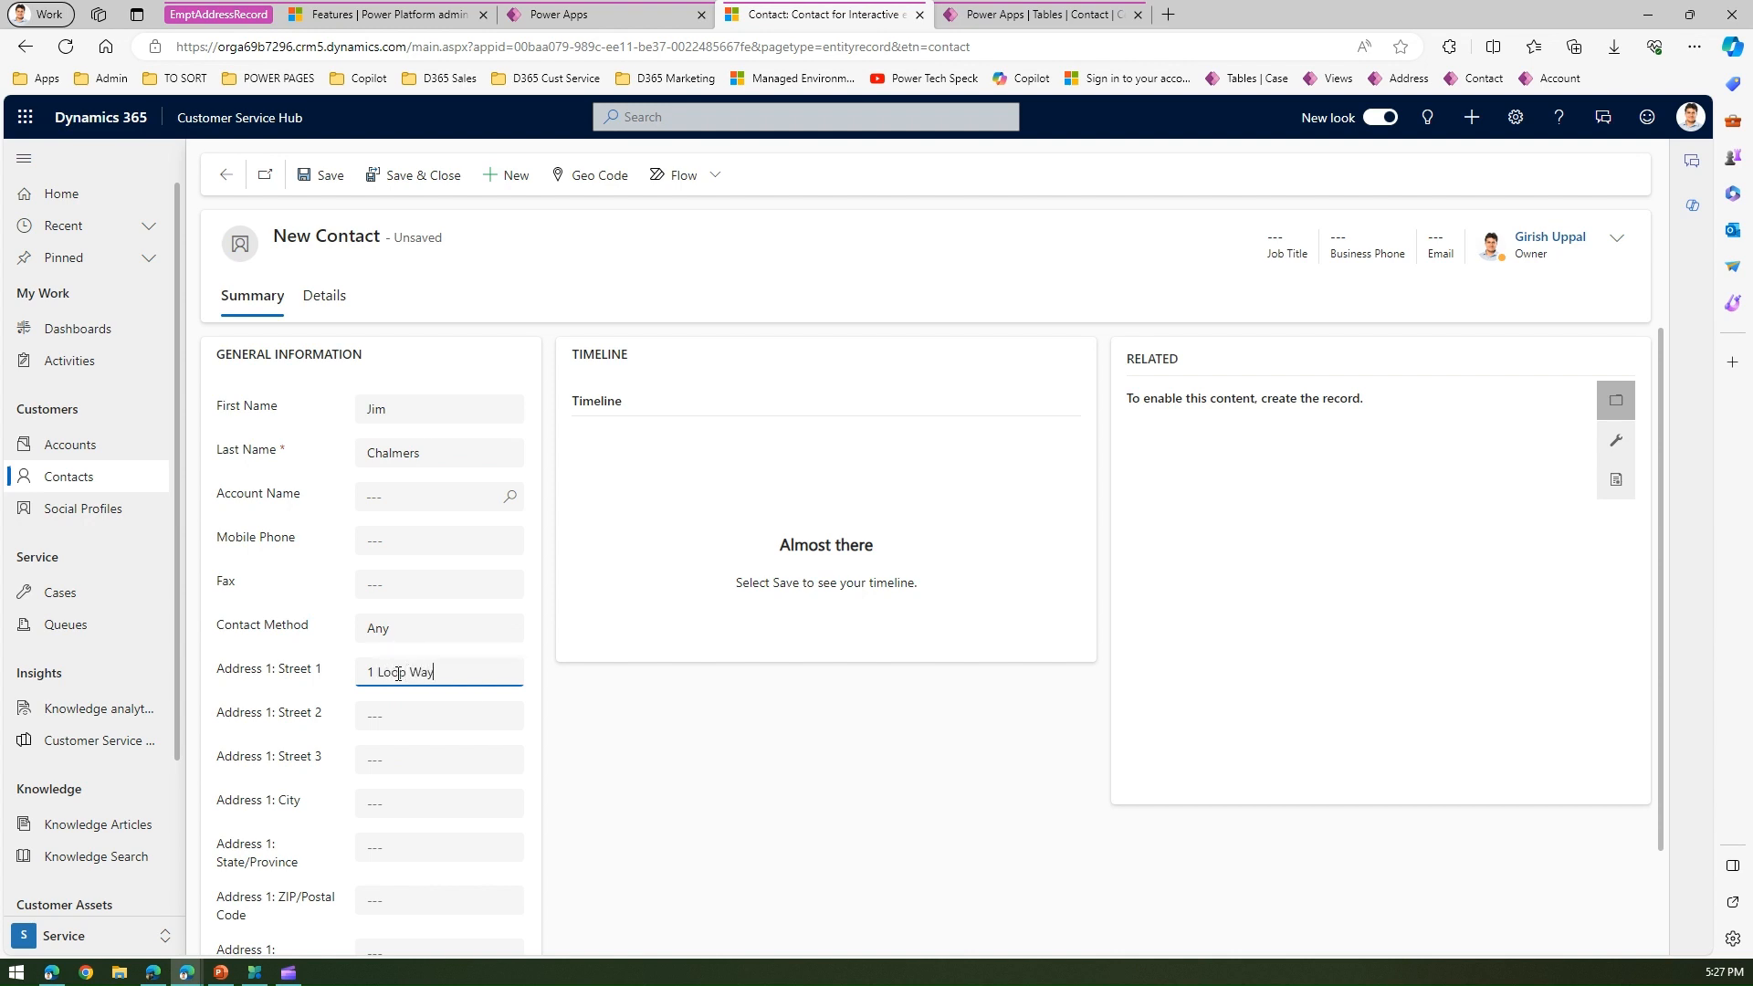
left_click(402, 801)
type("Brisbane")
key("Tab")
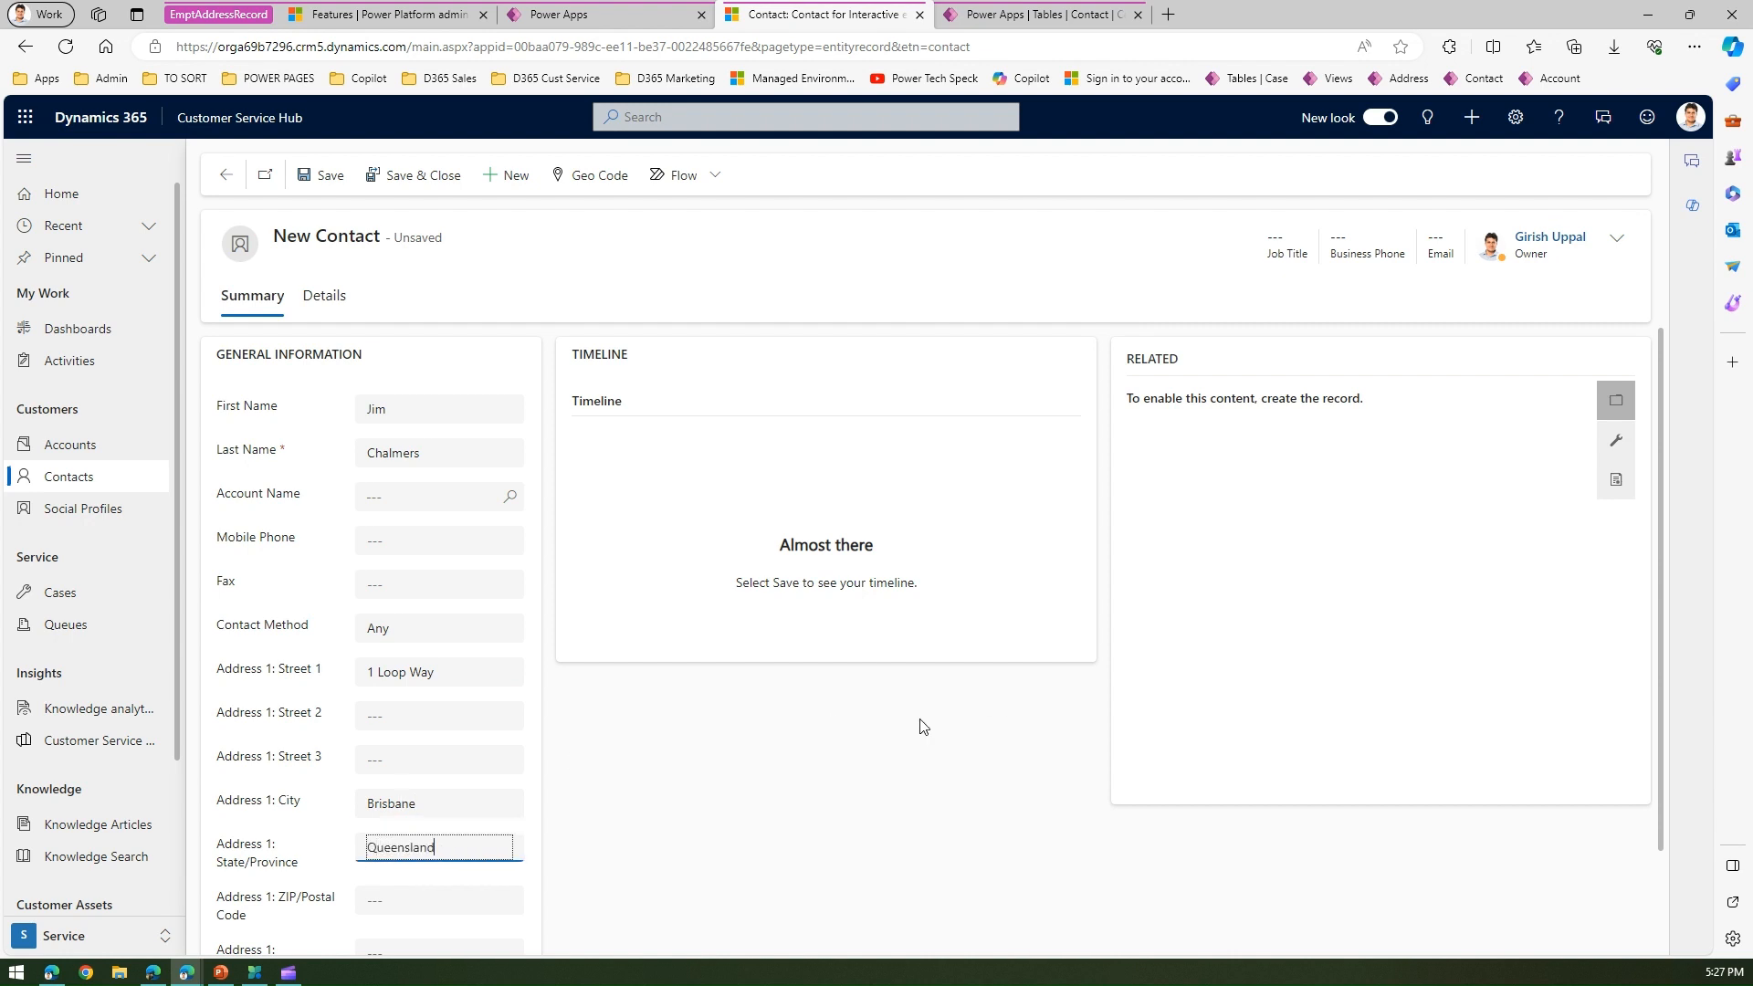
scroll(612, 826, "down", 2)
left_click(392, 841)
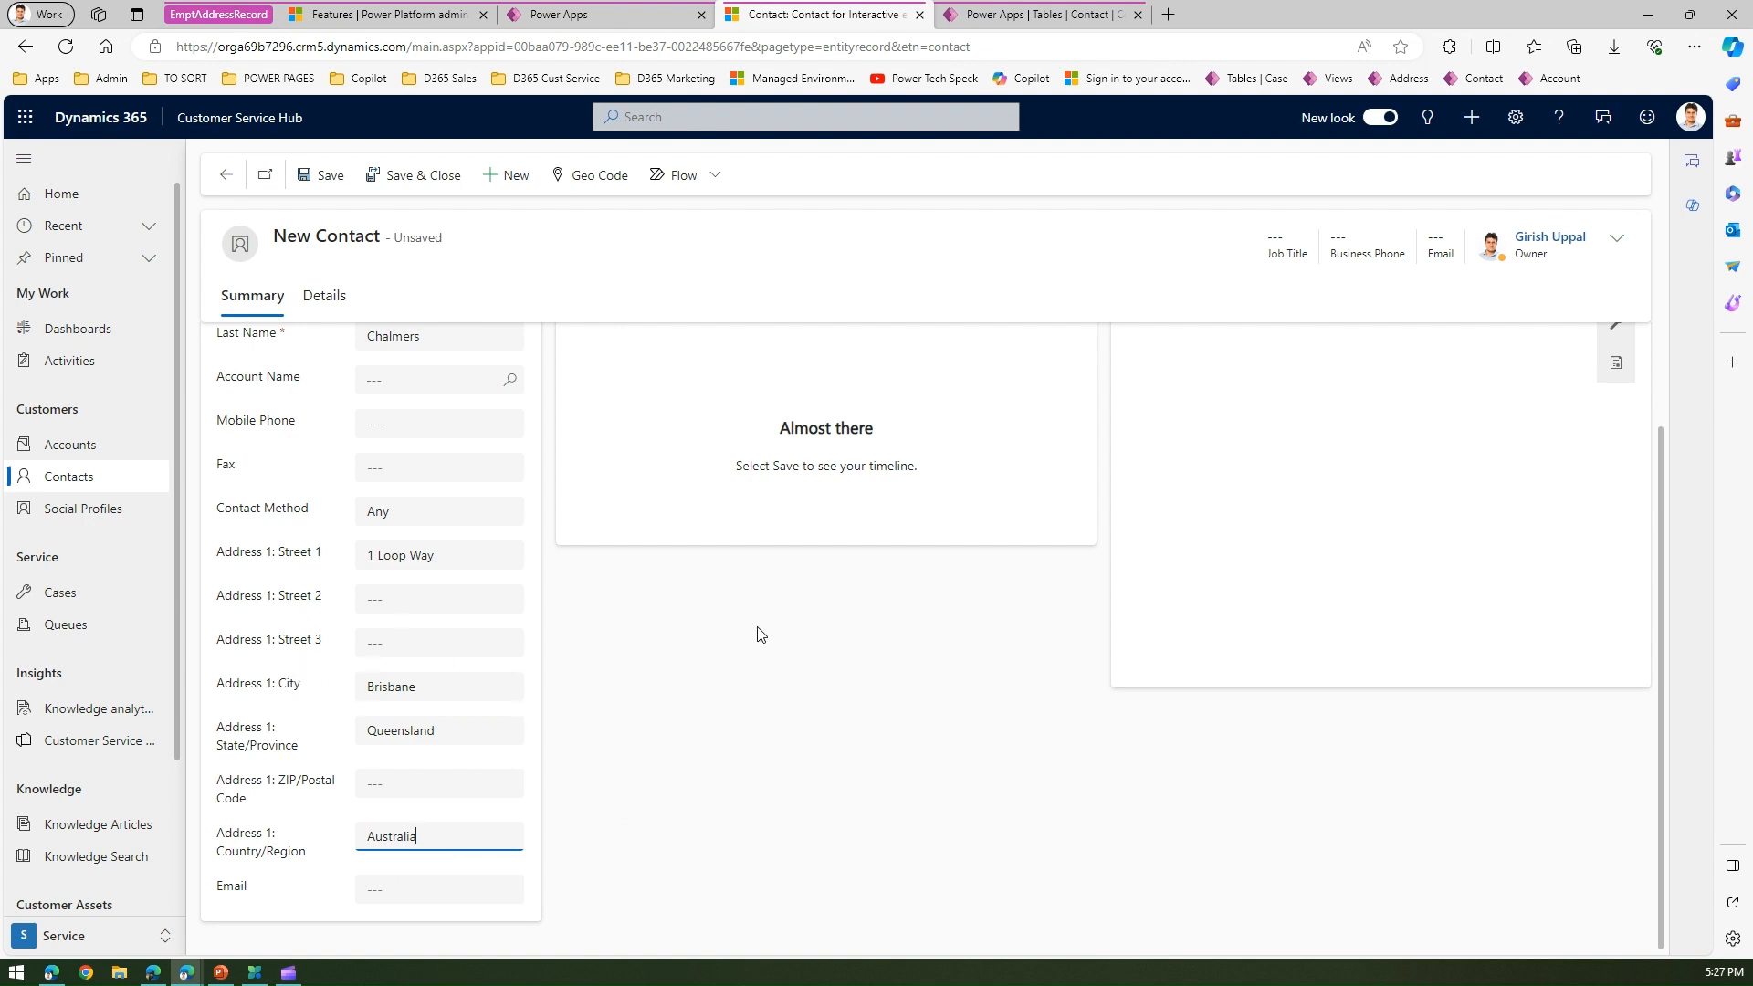
scroll(1663, 589, "up", 2)
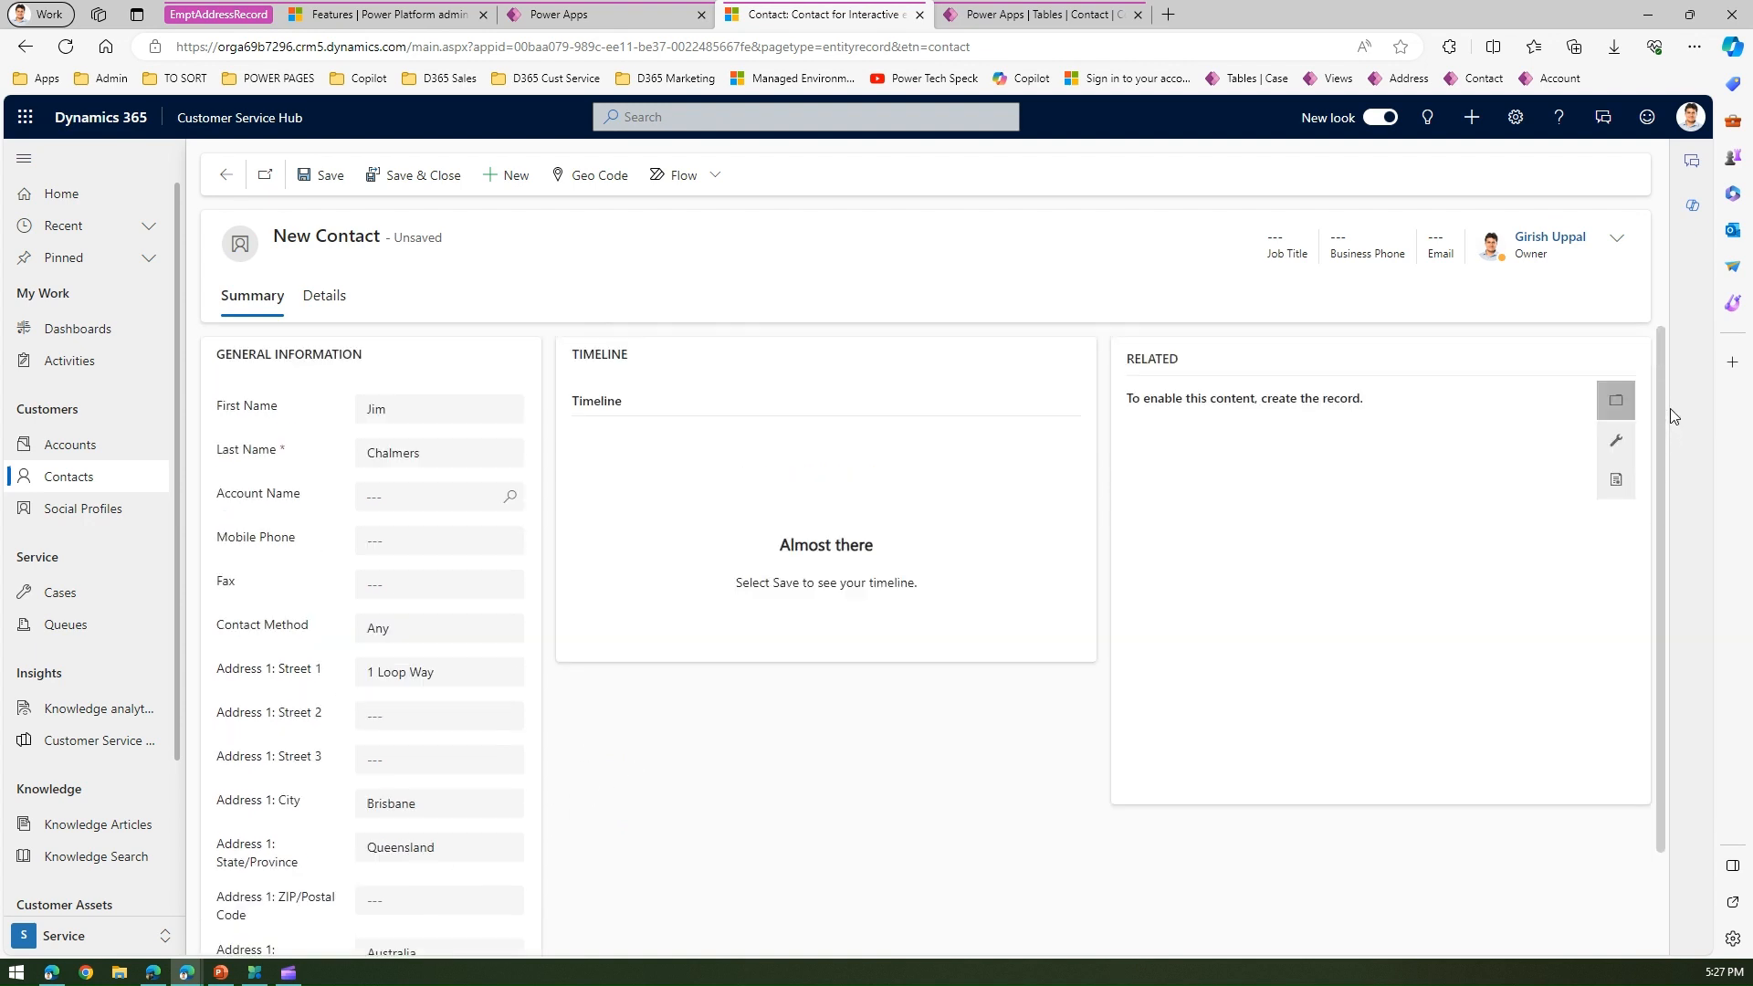
left_click(317, 174)
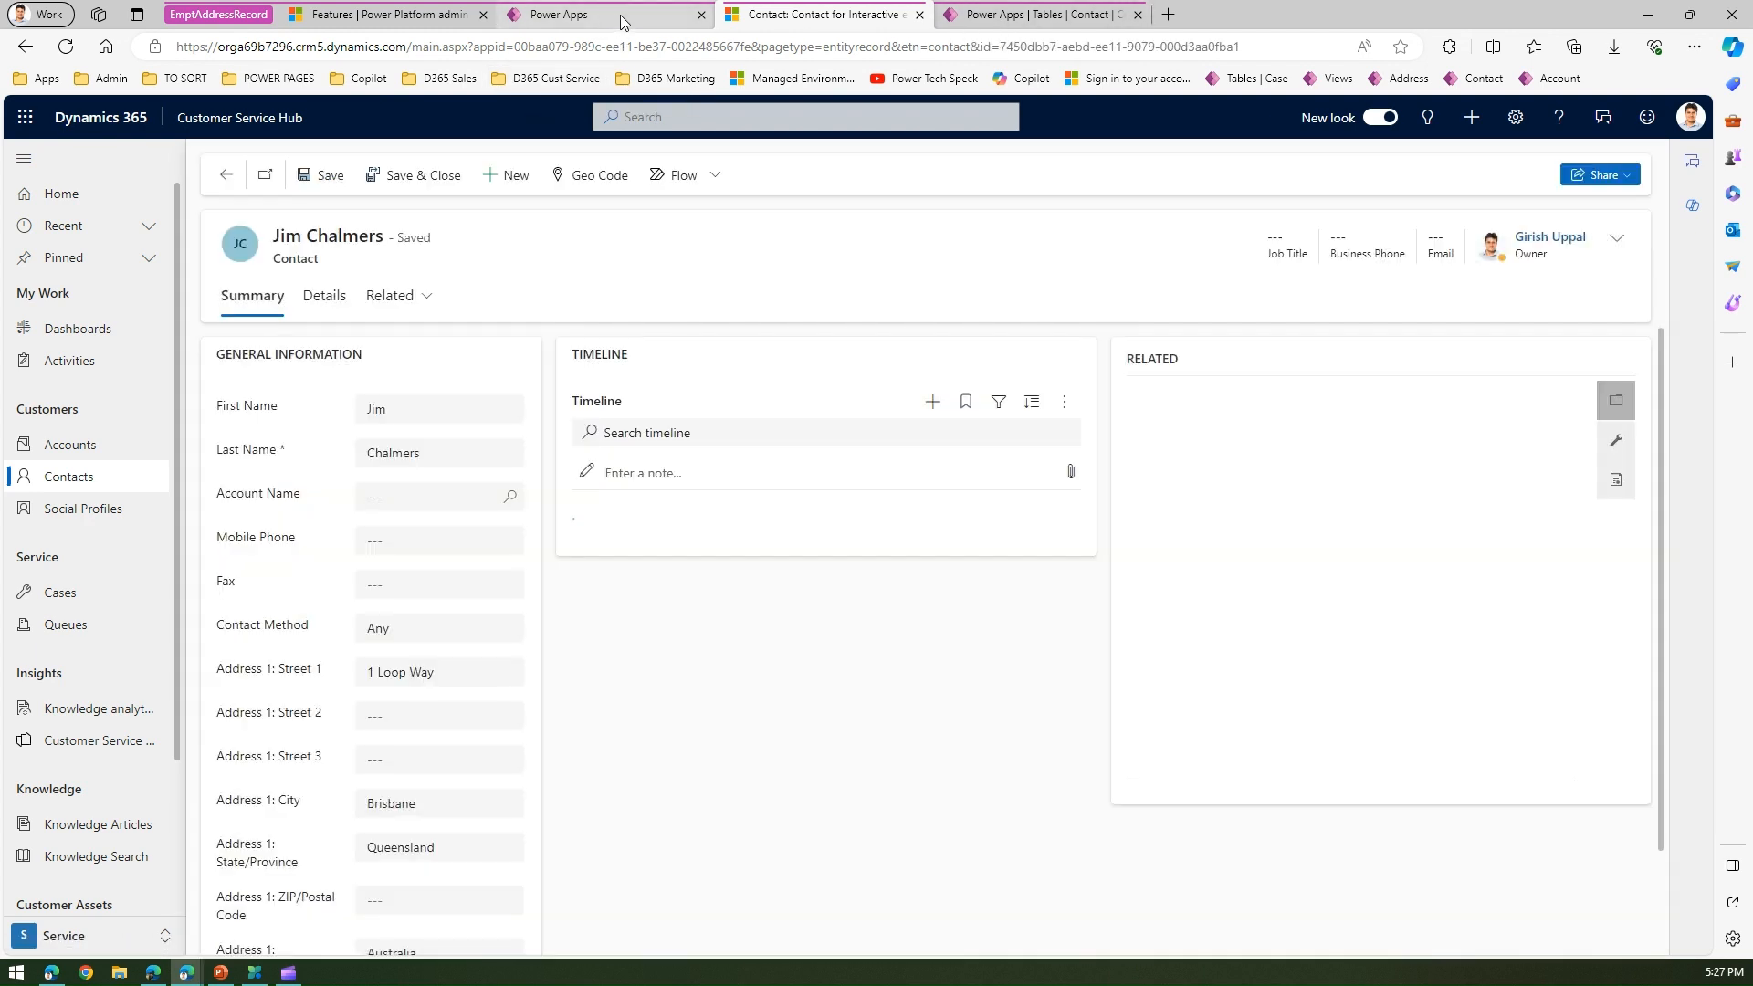
Step: Switch to the Addresses table in Power Apps and reload it to examine the address rows created for the second contact
mouse_move(621, 15)
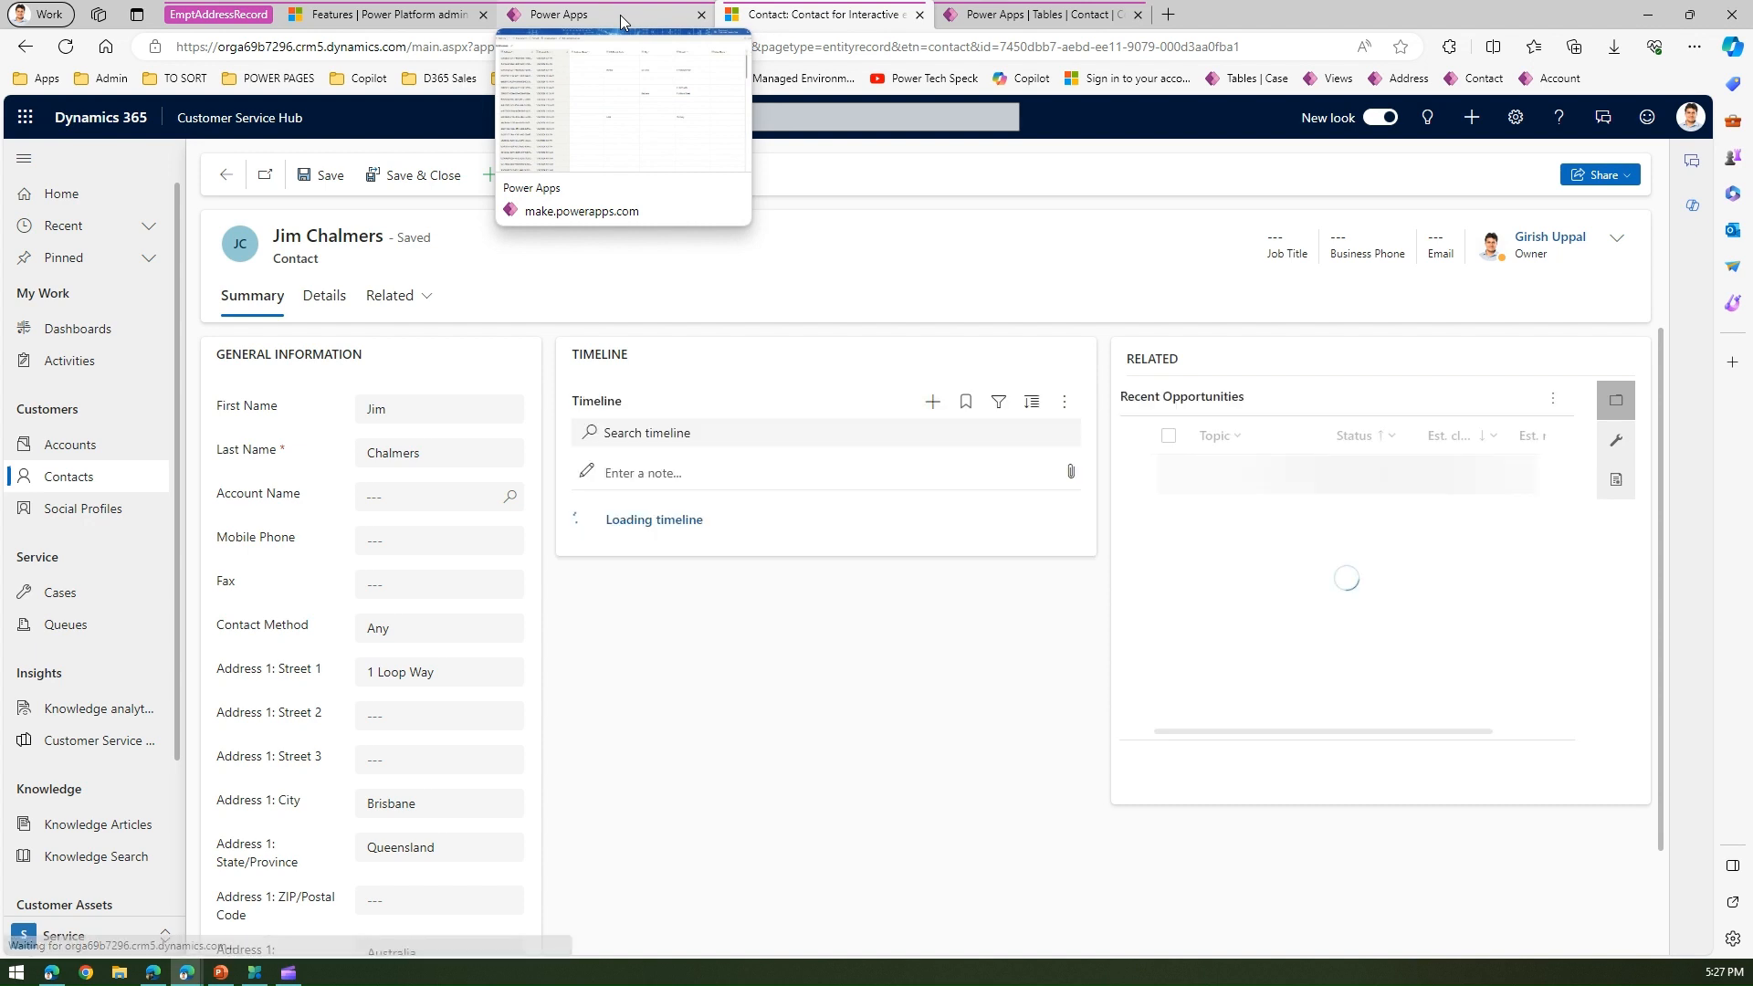
left_click(621, 15)
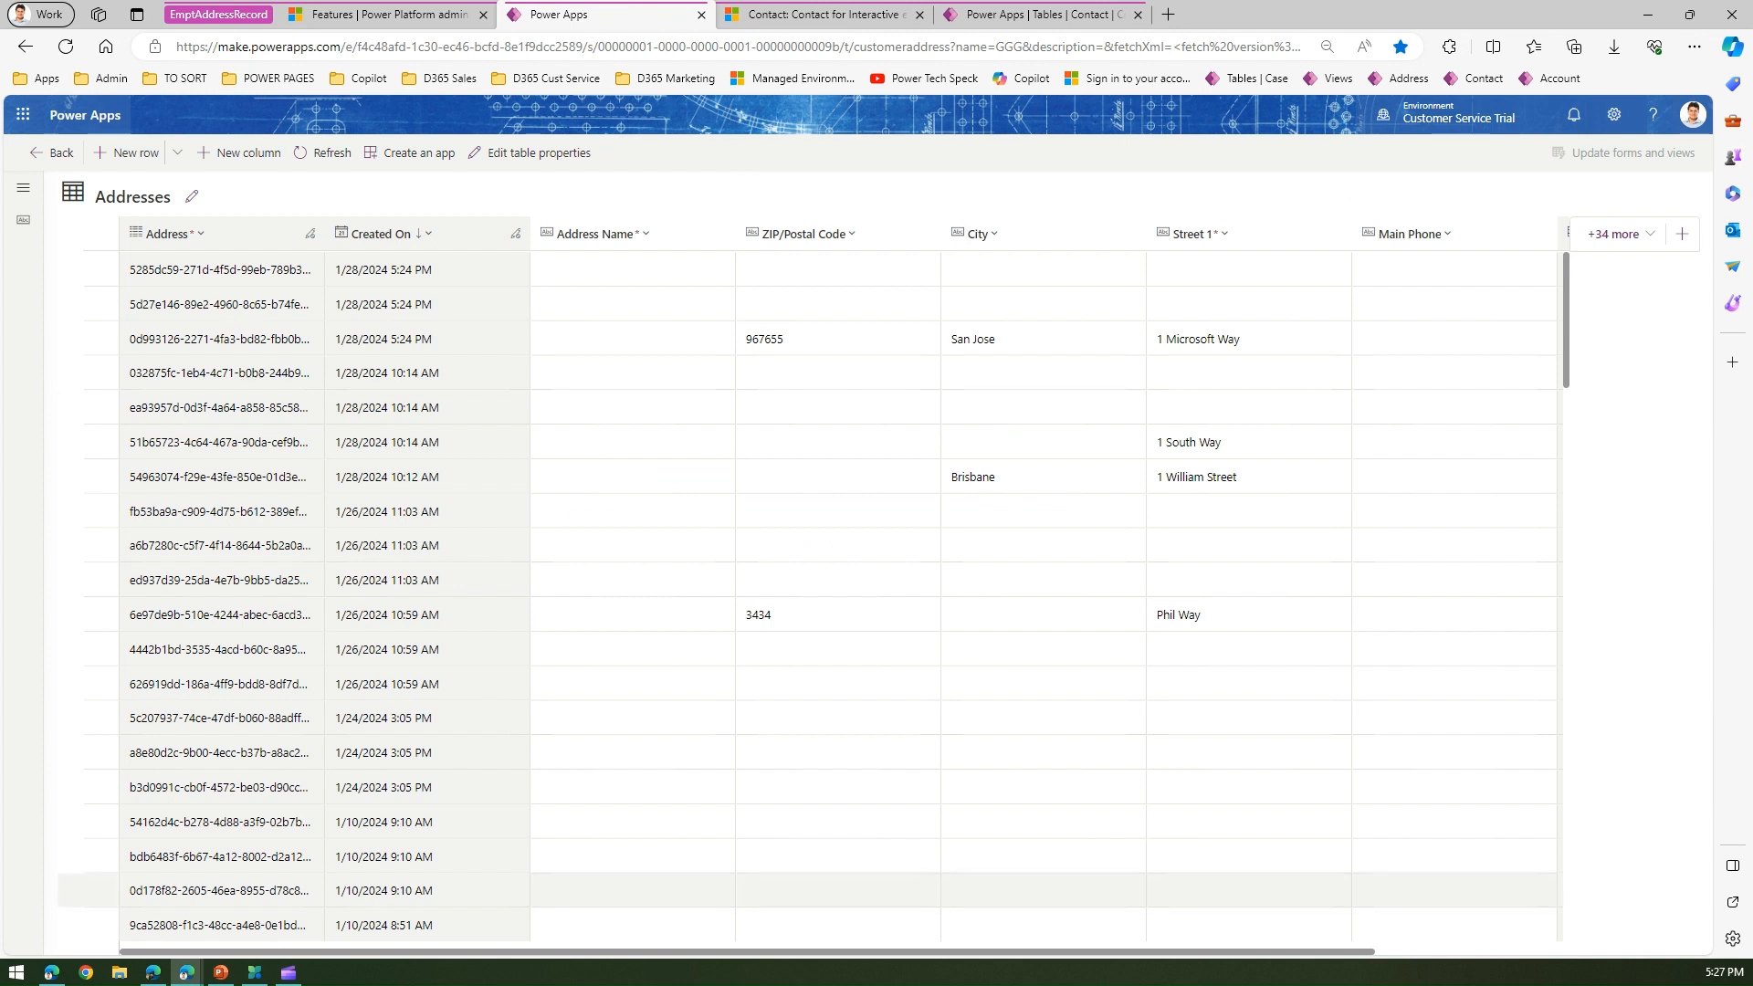
left_click(526, 51)
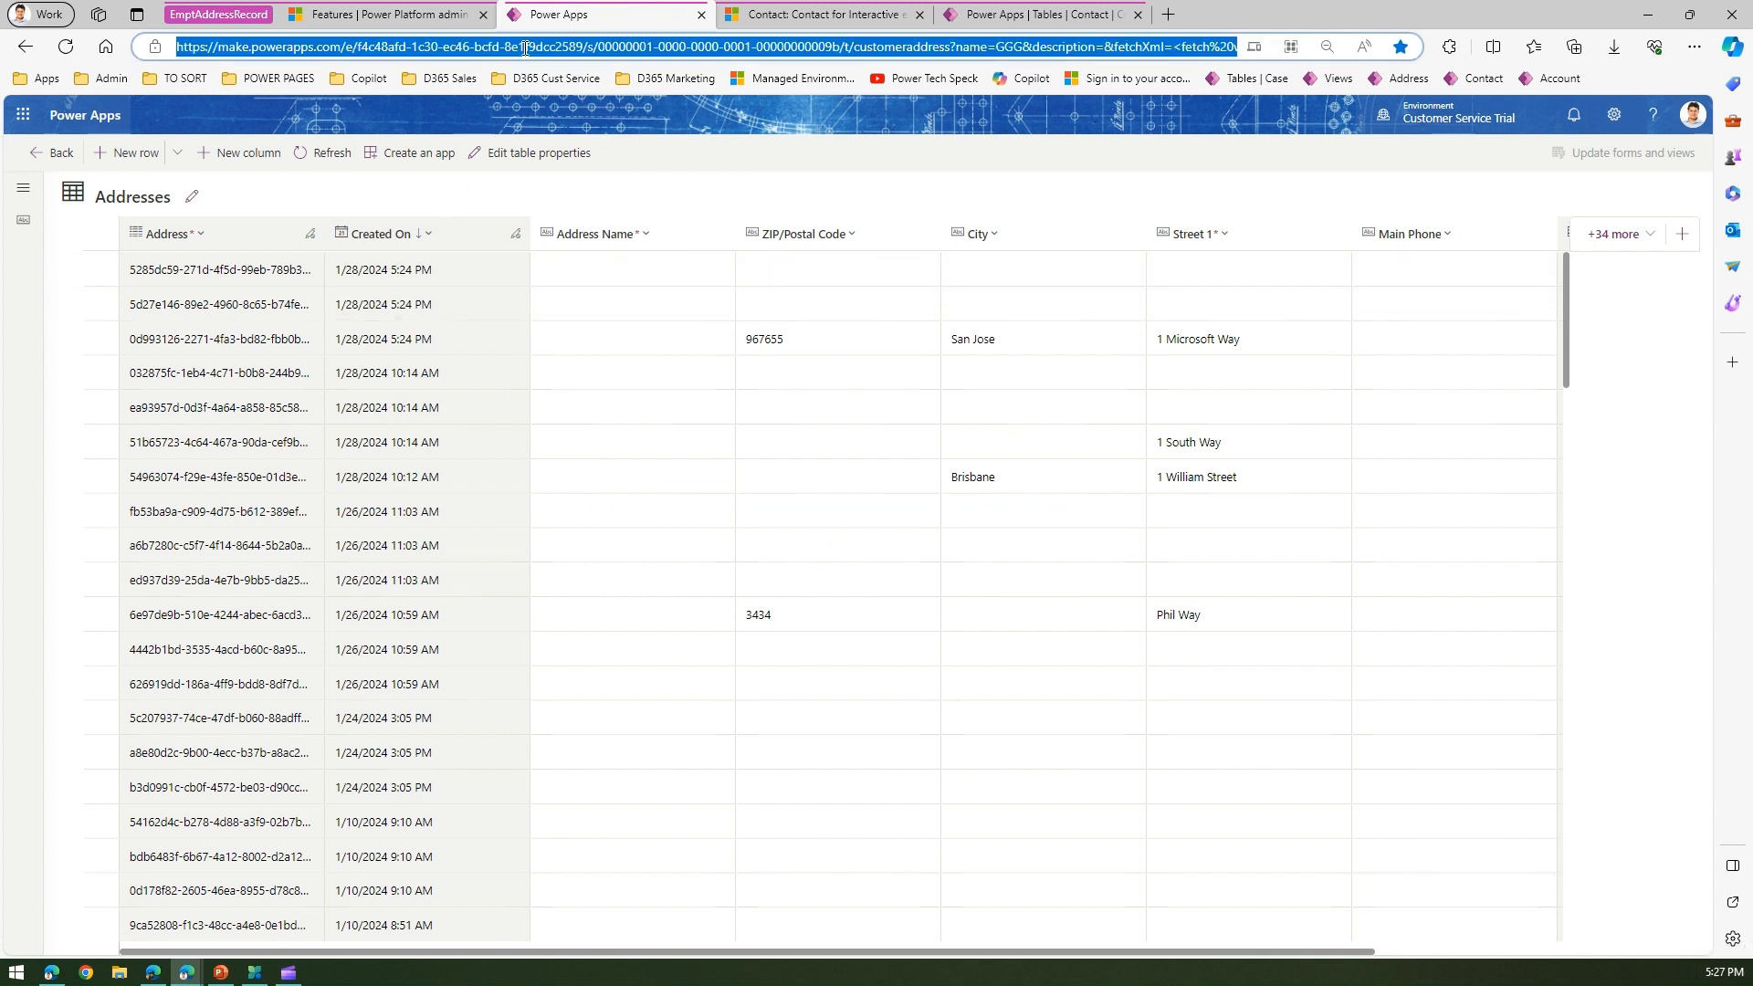
key("Return")
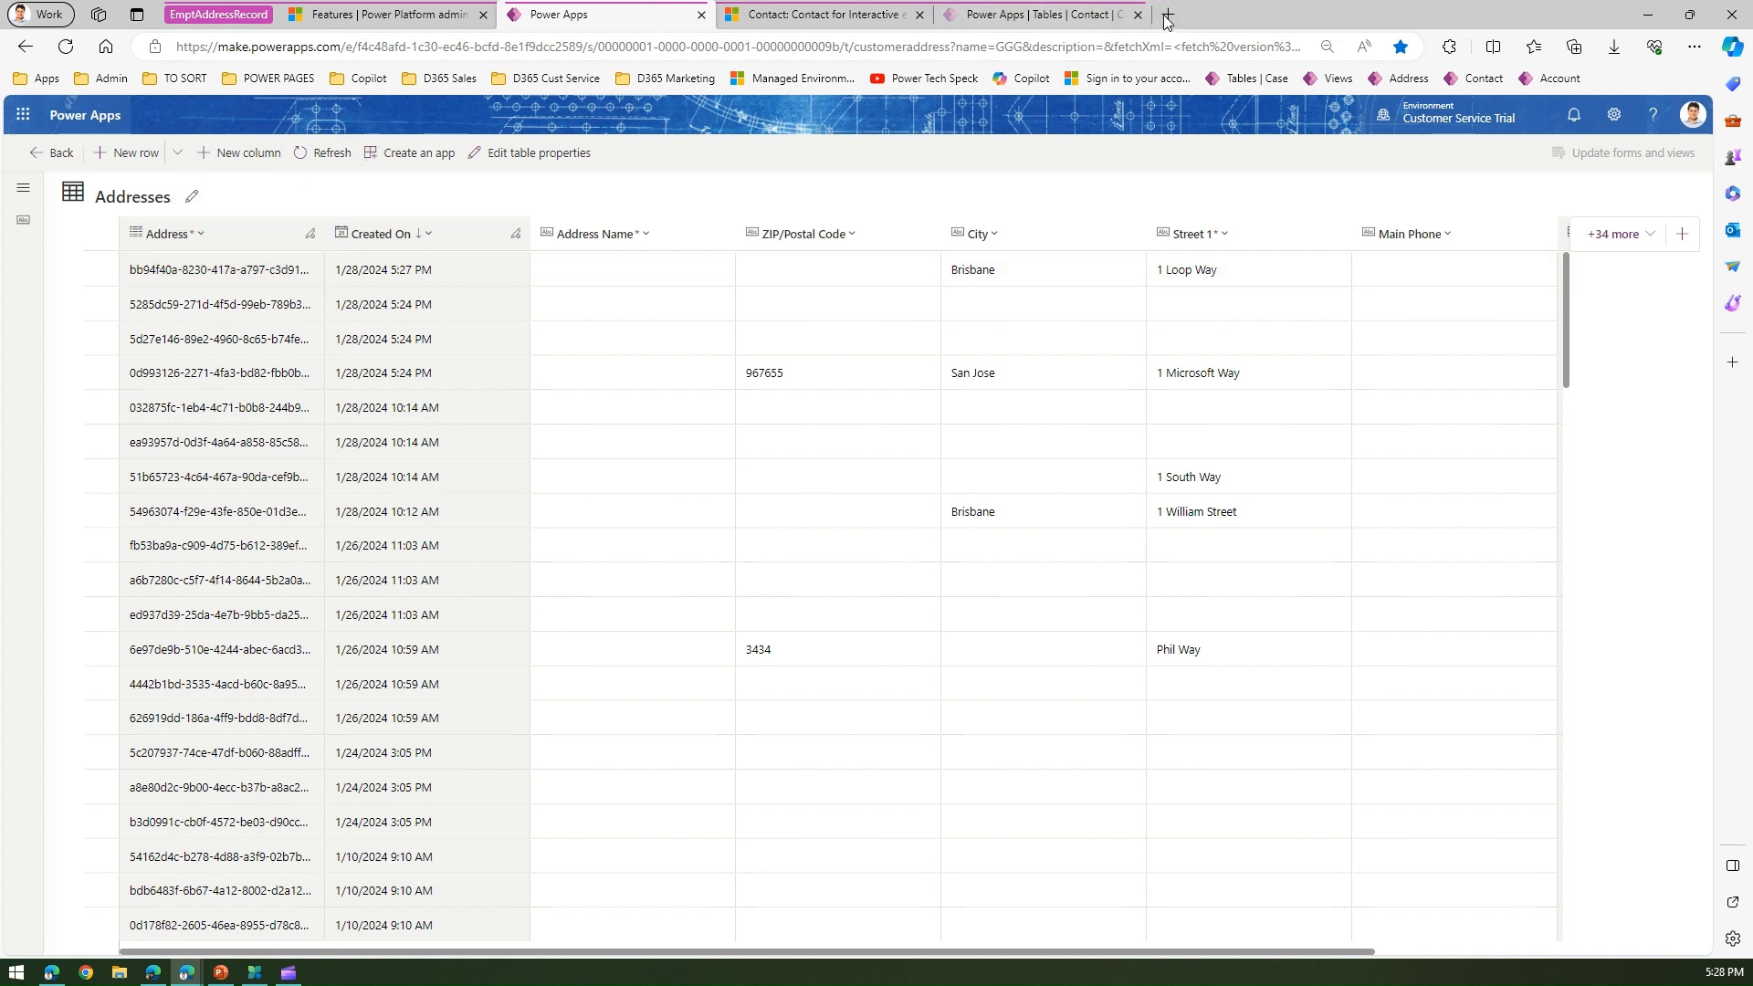
Step: Go from the Contact columns to the Tables list, show all tables and search for "addre"
left_click(1093, 18)
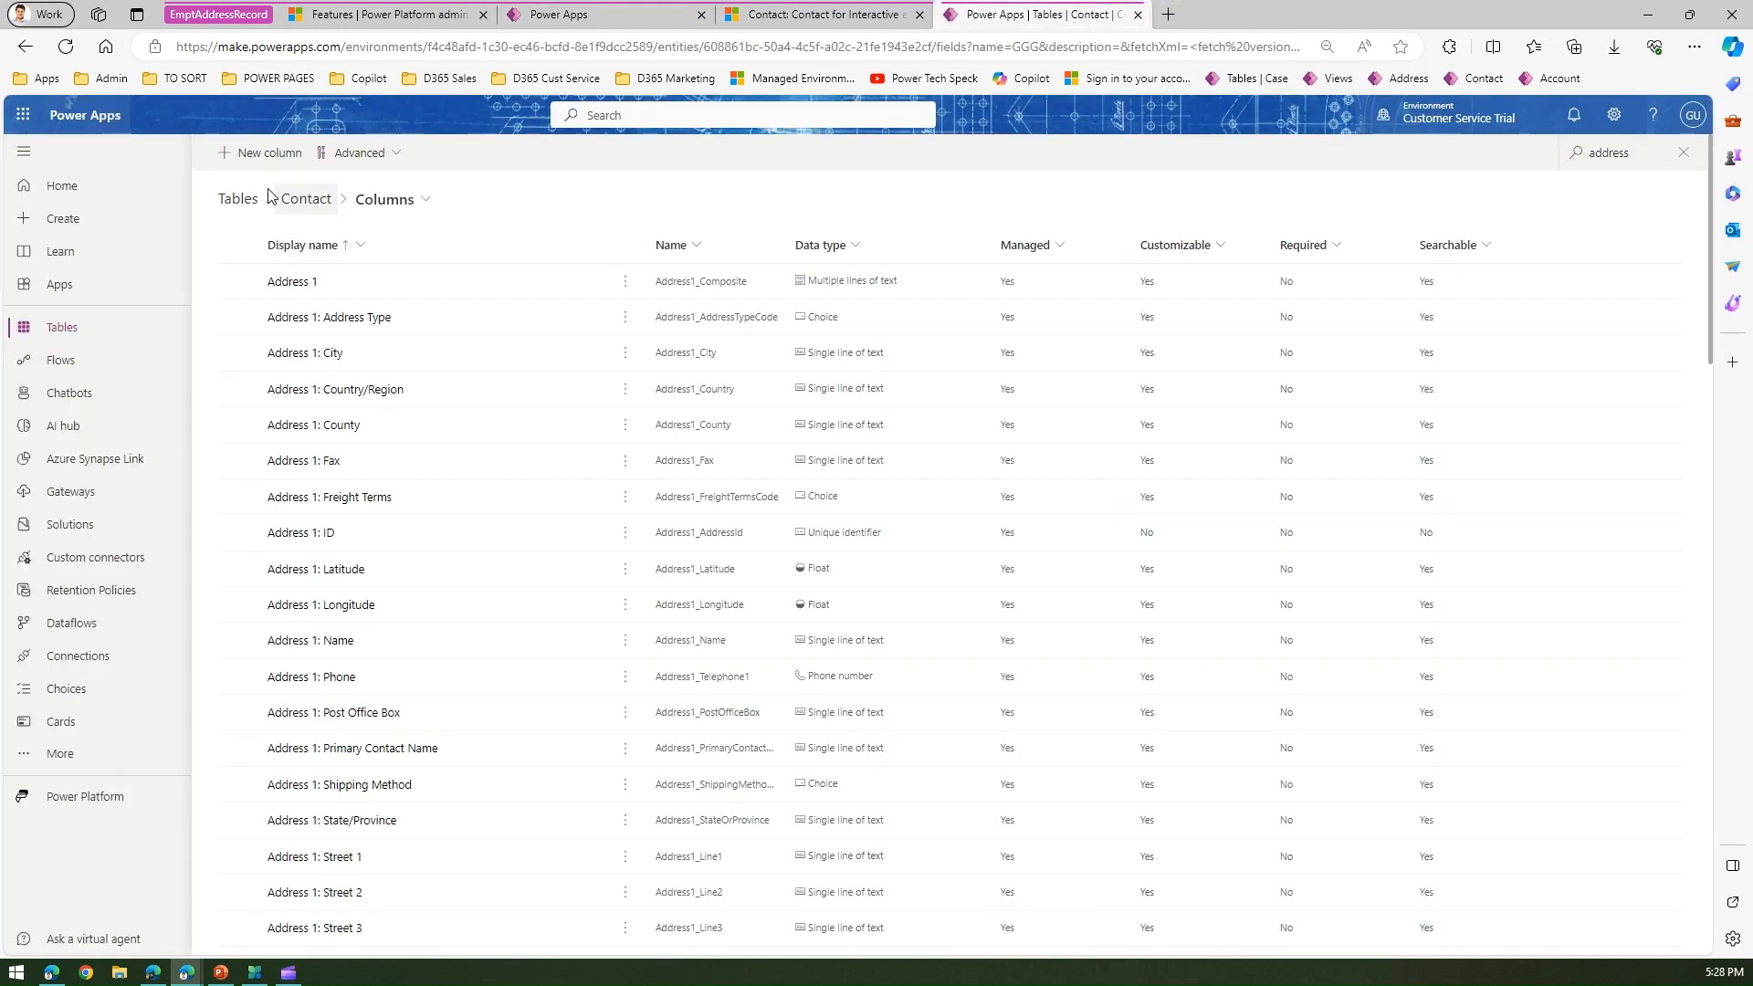
left_click(237, 203)
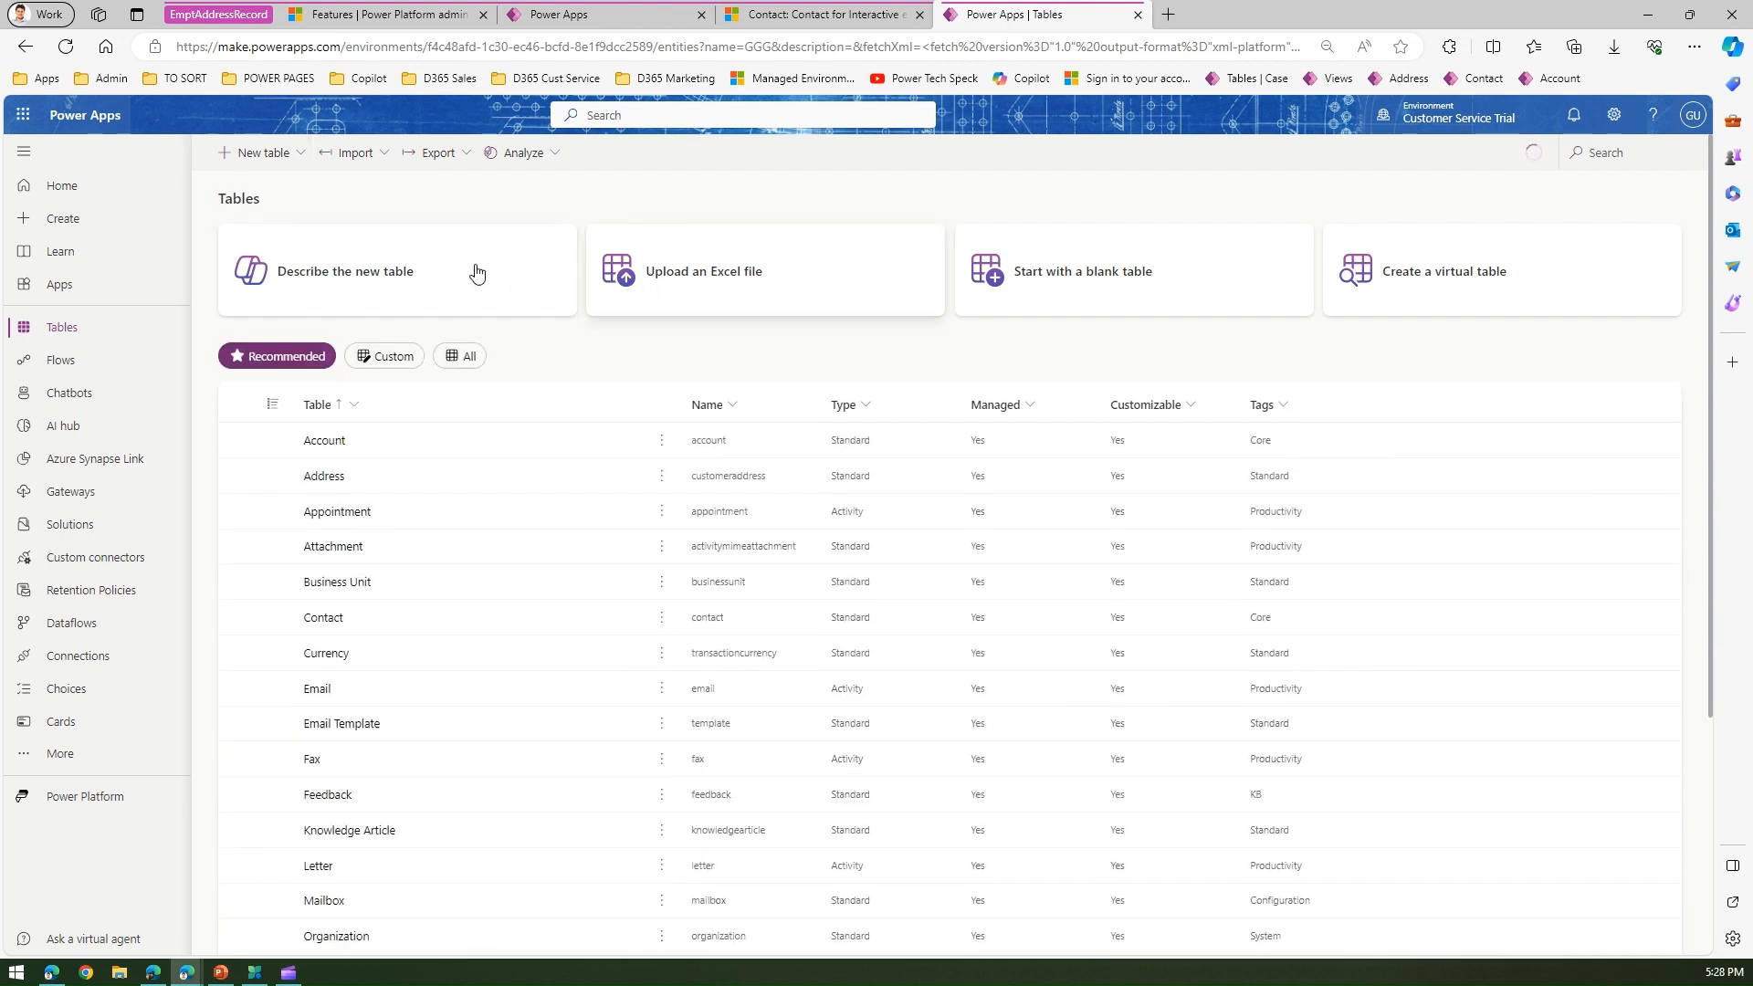
left_click(471, 357)
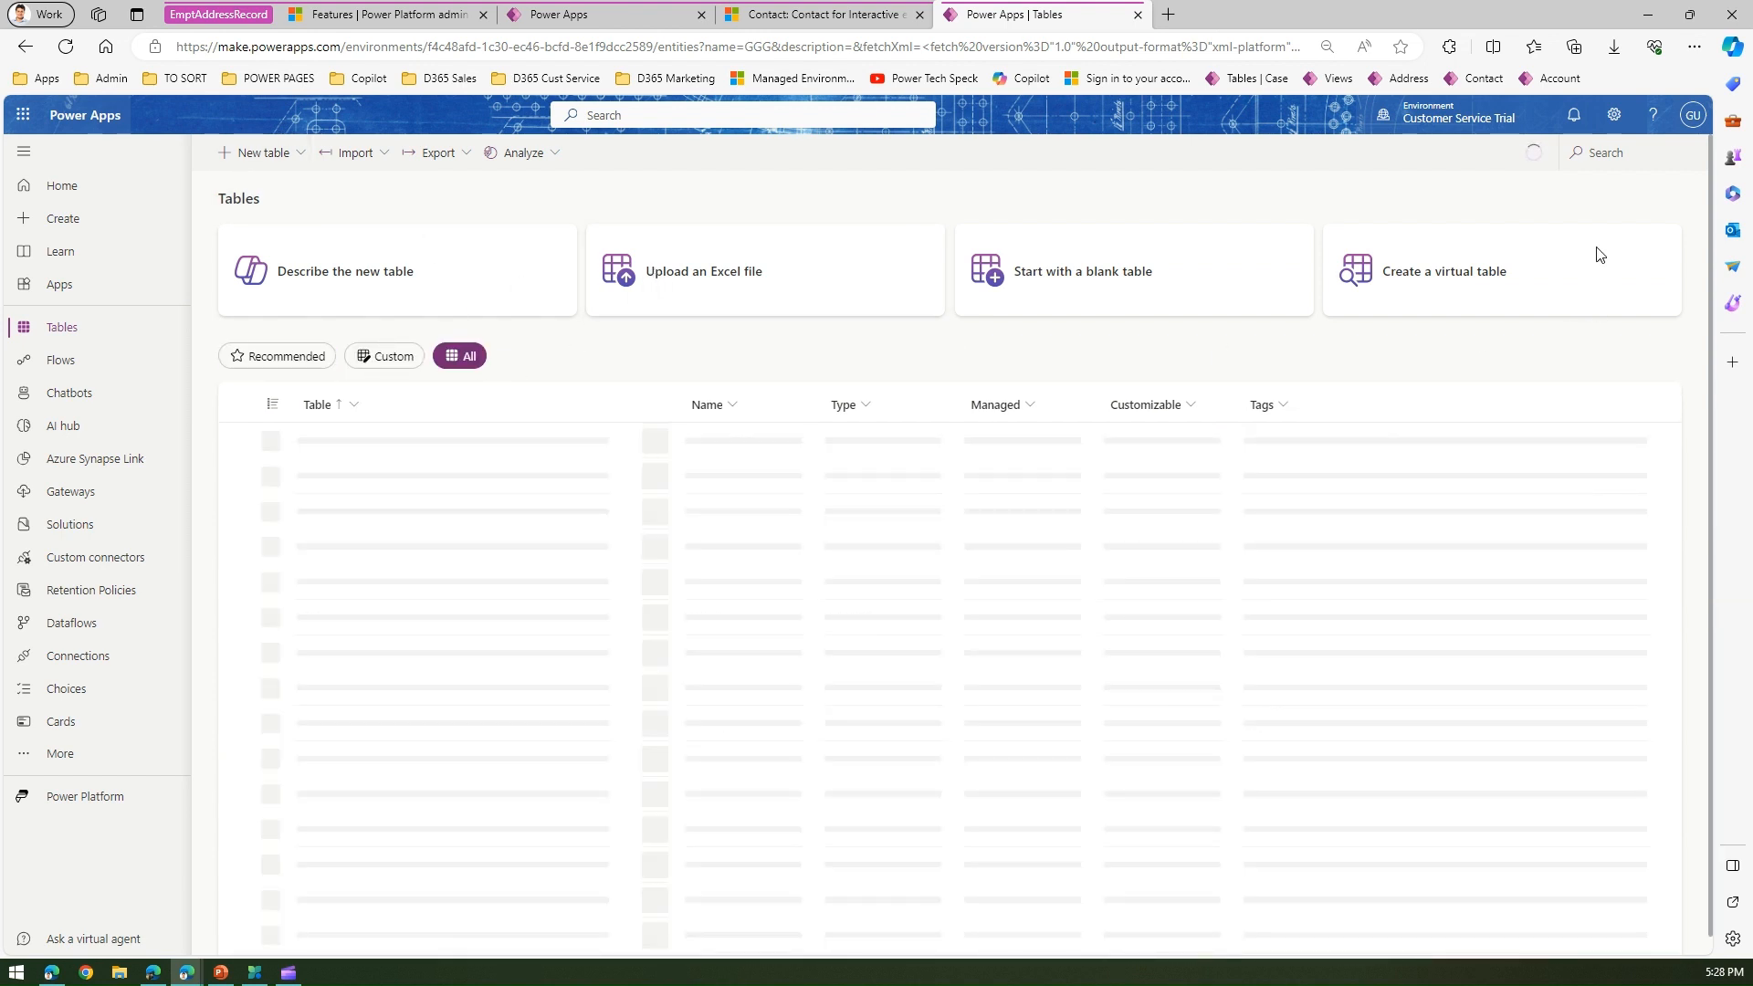
left_click(1614, 152)
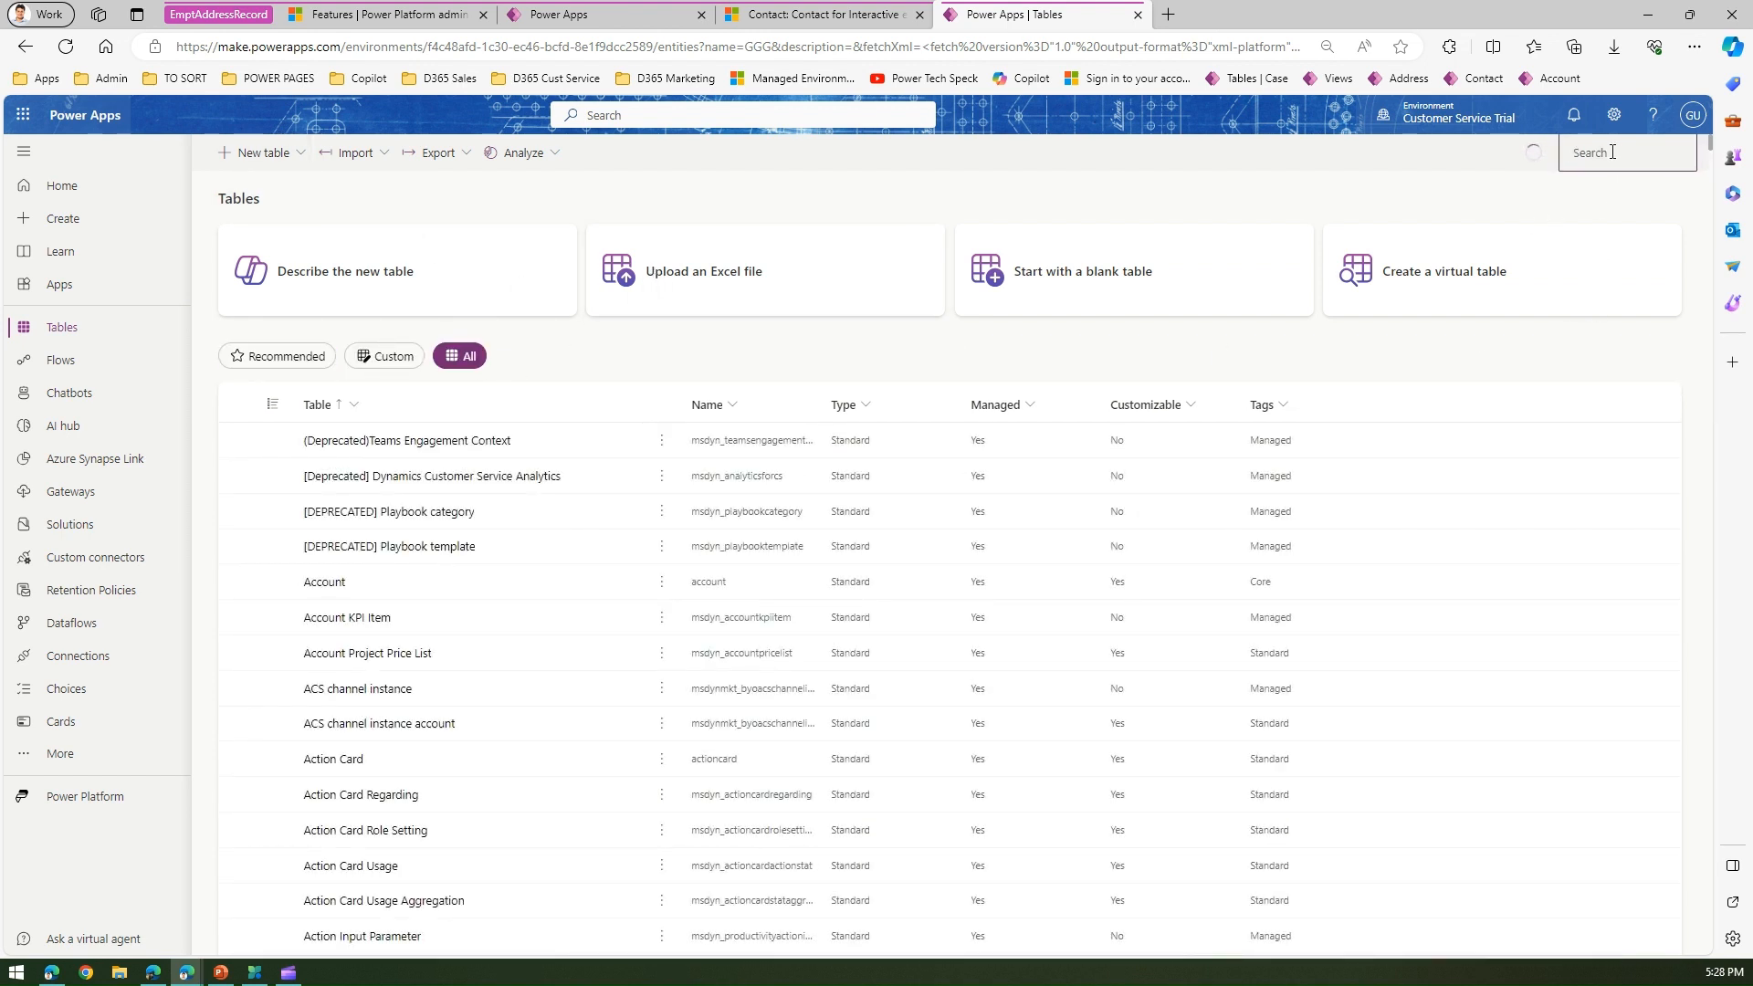
type("addre")
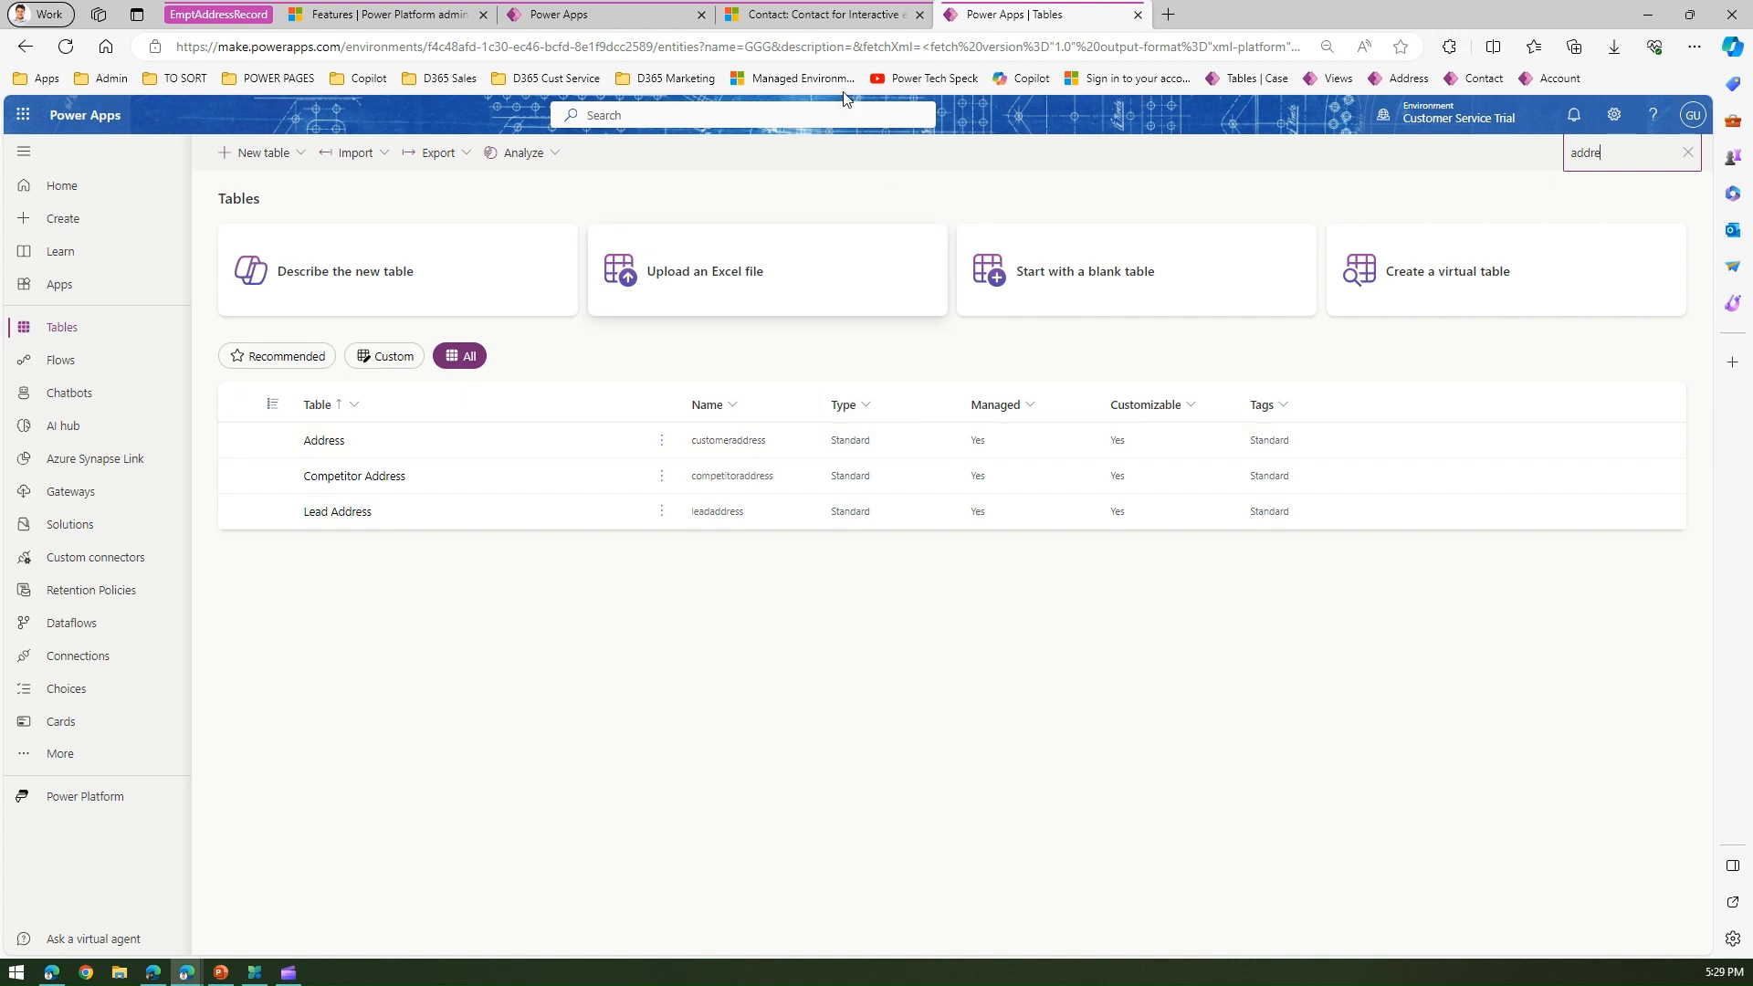
Step: Revisit the Addresses rows and review the Disable Empty Address Record Creation setting in the Power Platform admin center's Features page
left_click(558, 13)
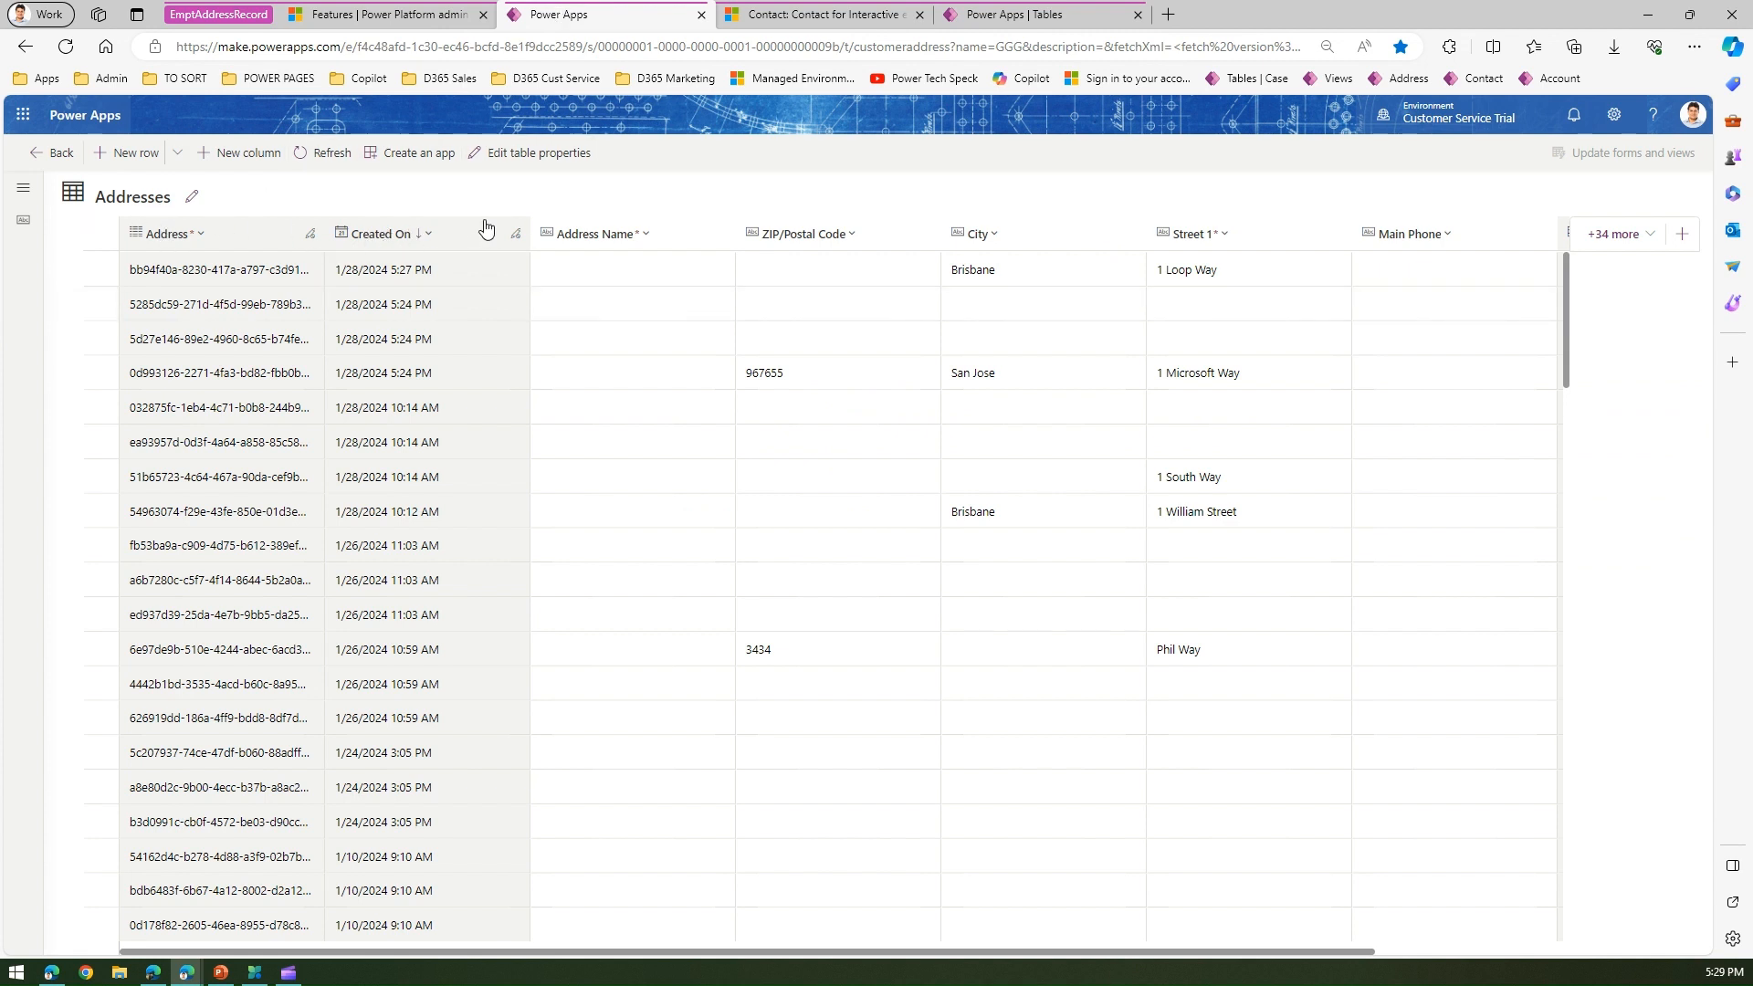
left_click(419, 16)
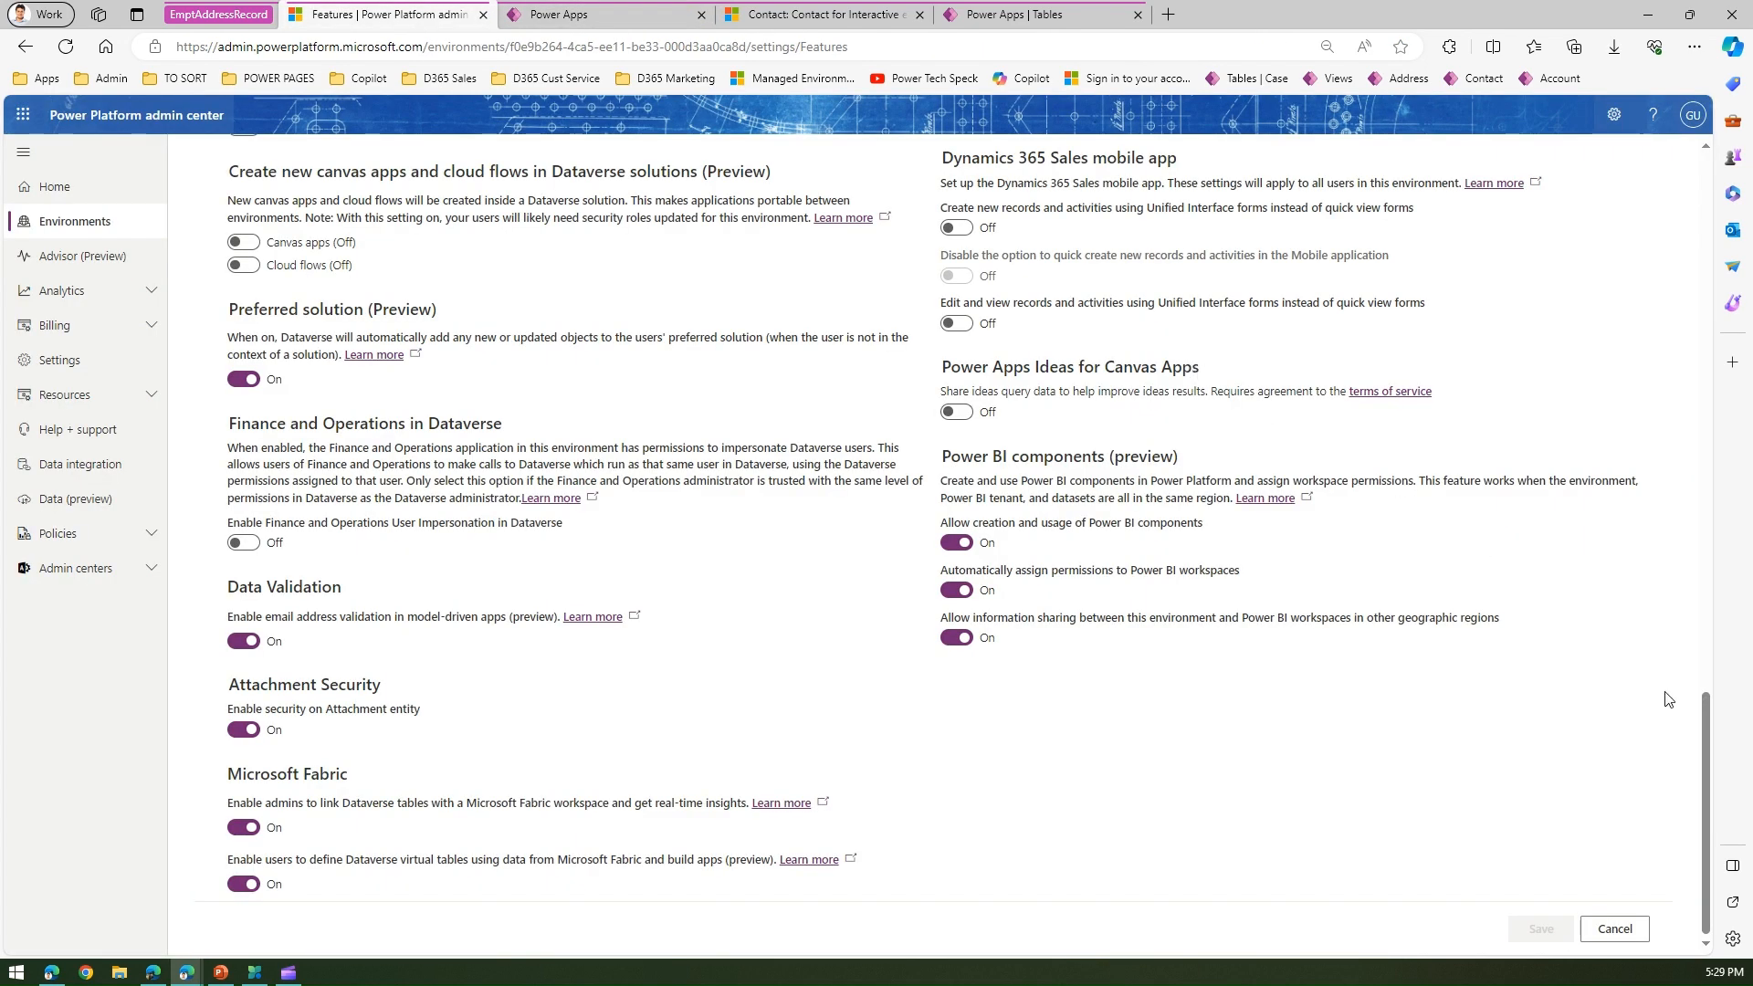
scroll(1711, 705, "up", 2)
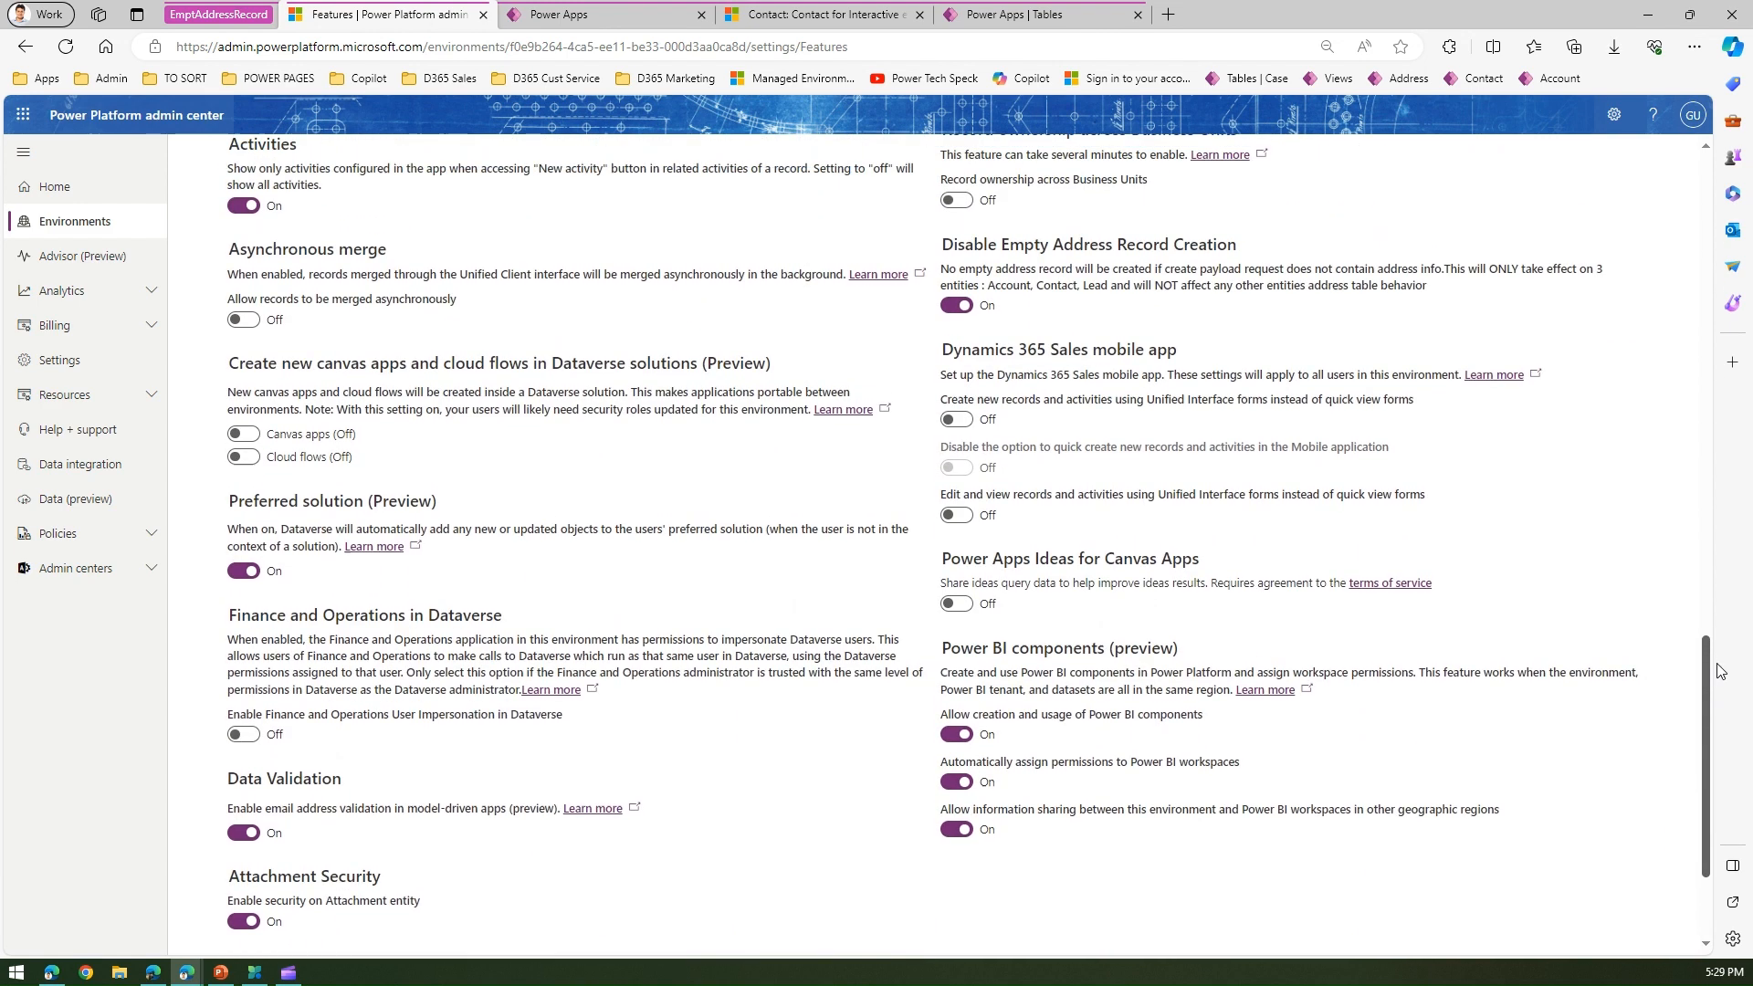